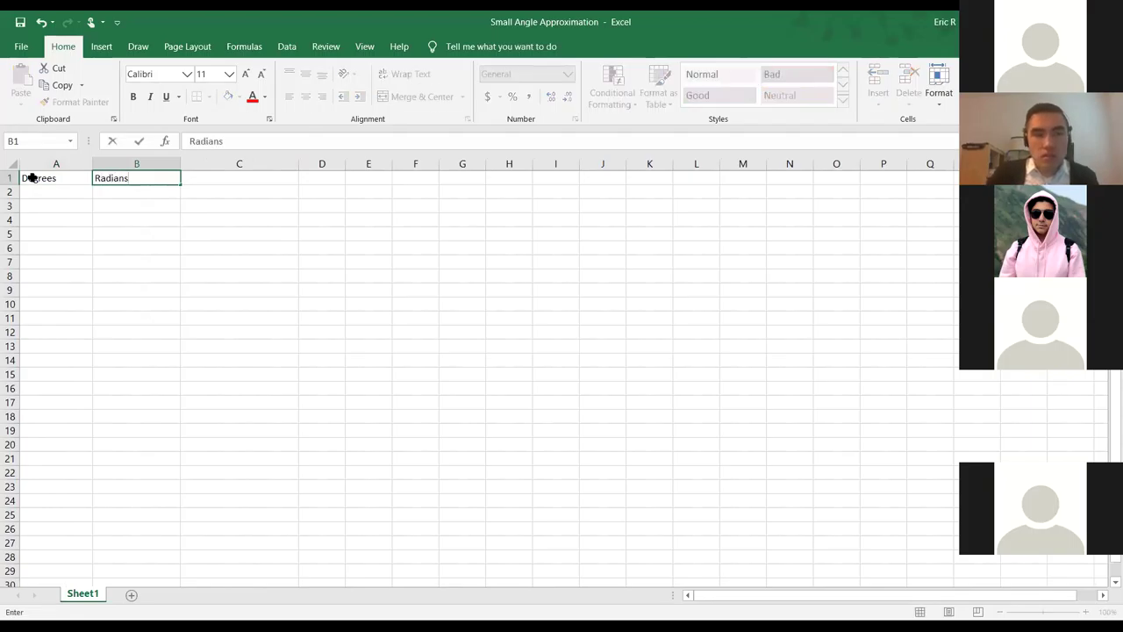
- Enter the column header "Small Angle Approx." in cell C1
key(Tab)
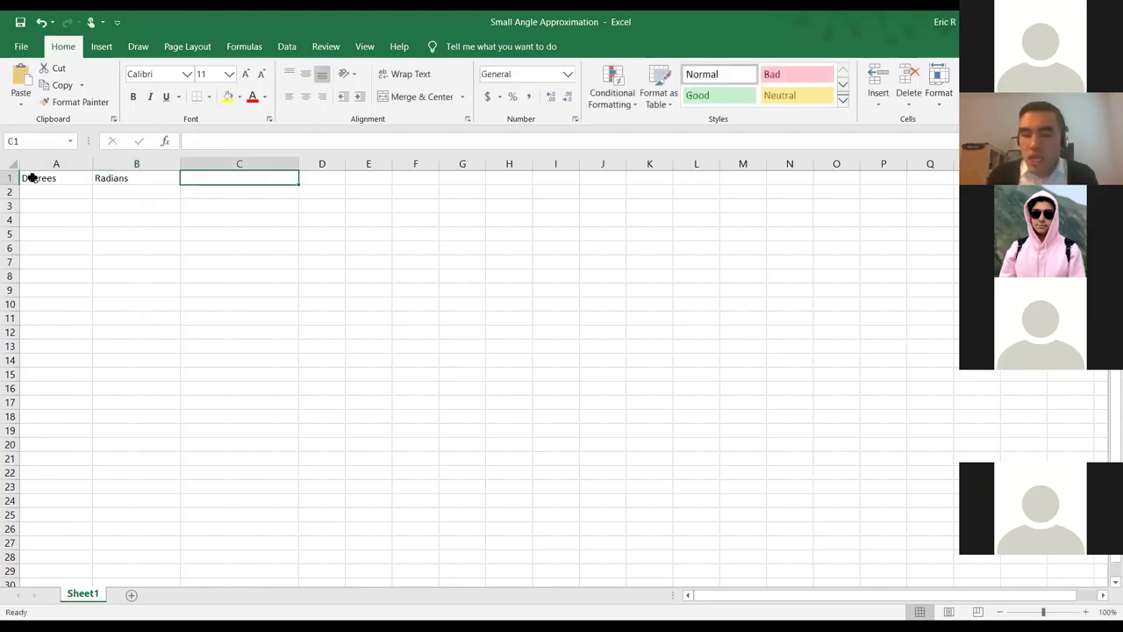
text(Sma)
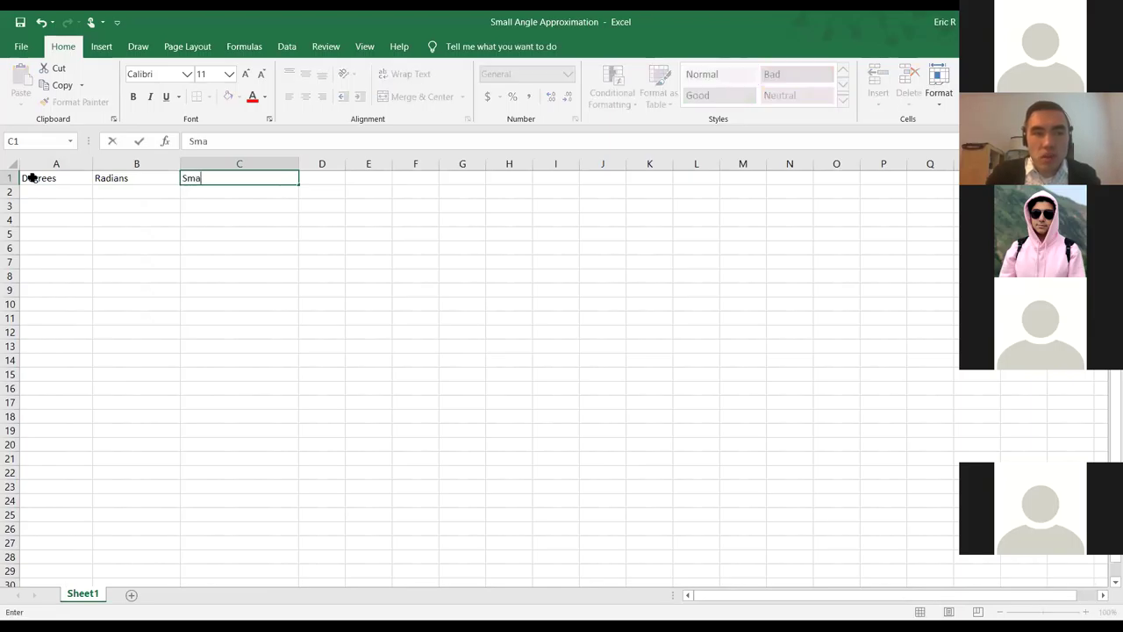
text(ll Angle Approx.)
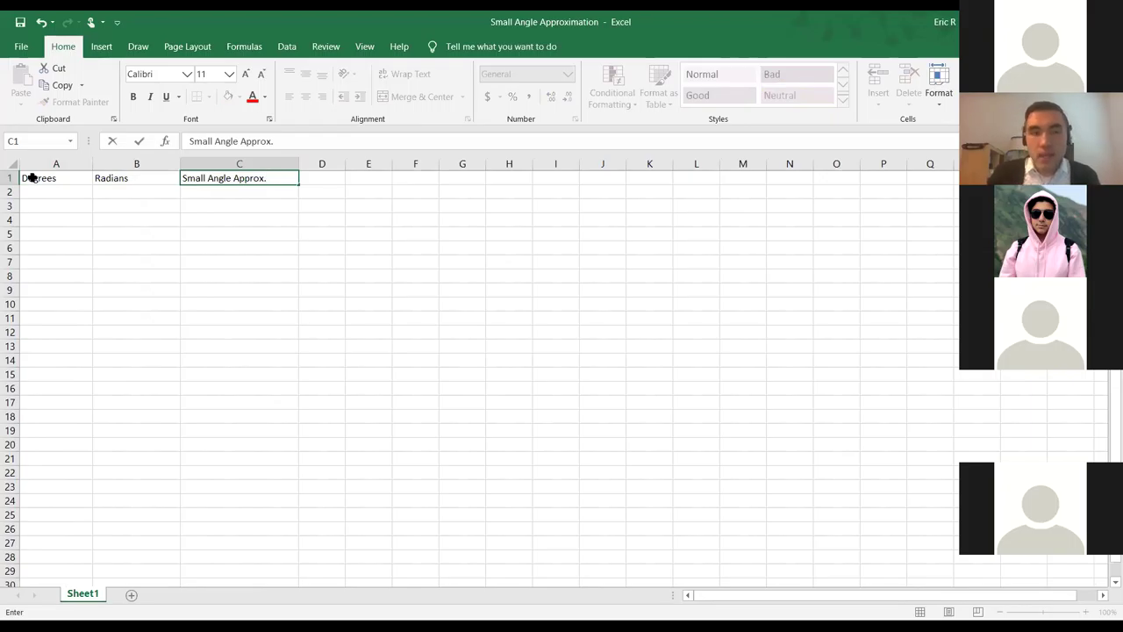
key(Tab)
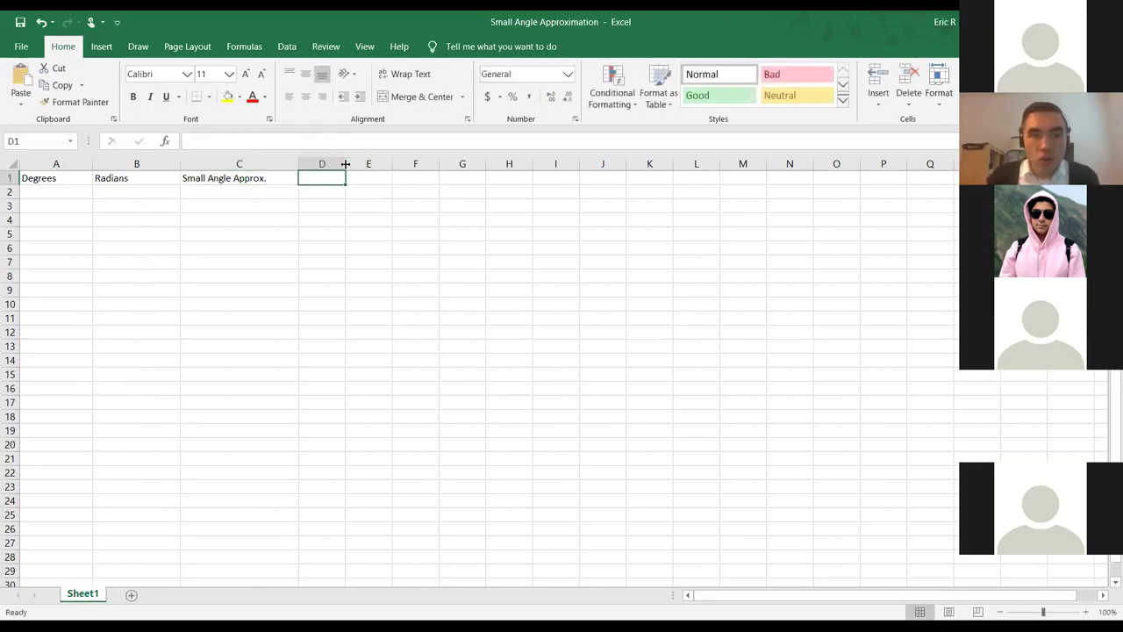
- Widen column D and enter the header "Sine" in cell D1
drag(345, 164, 394, 164)
text(Si)
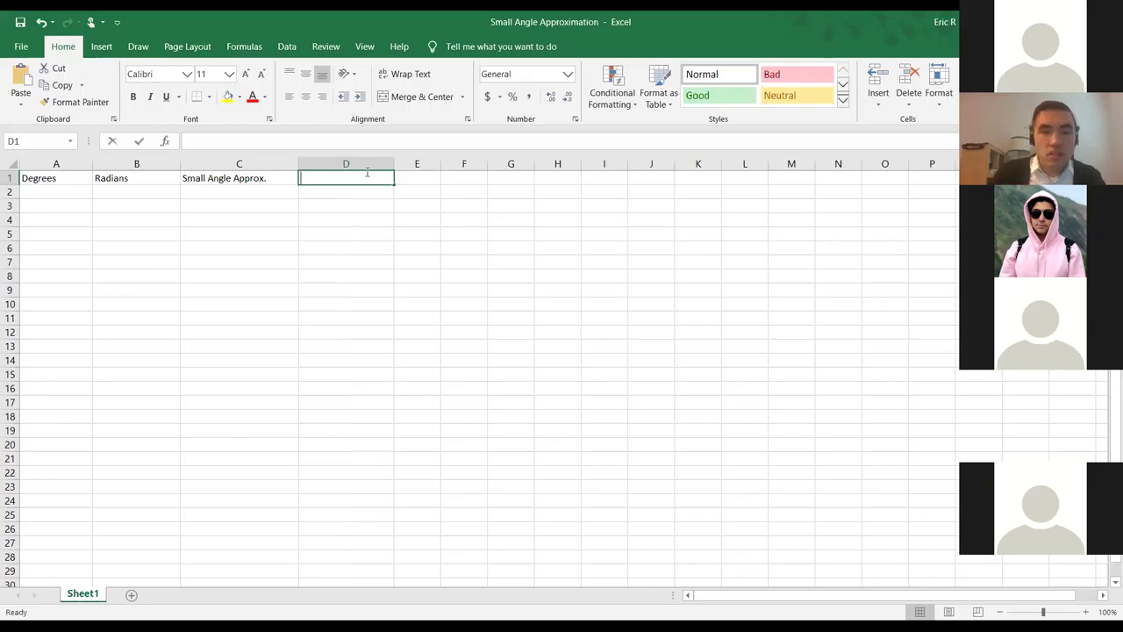
text(ne of X)
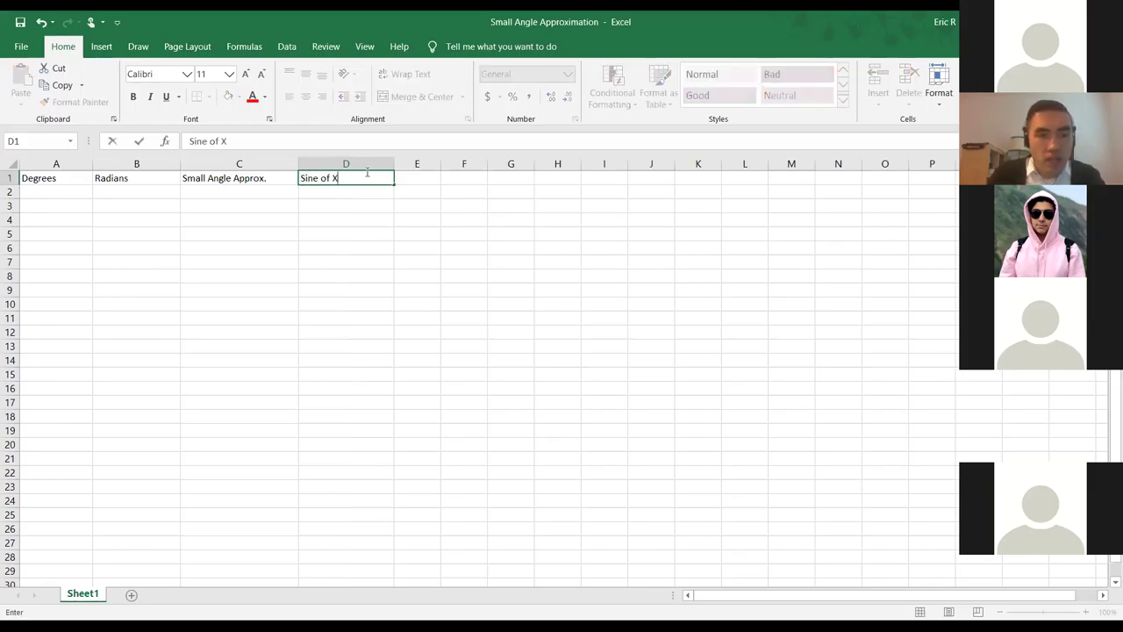
key(BackSpace)
key(BackSpace)
key(BackSpace)
key(BackSpace)
key(BackSpace)
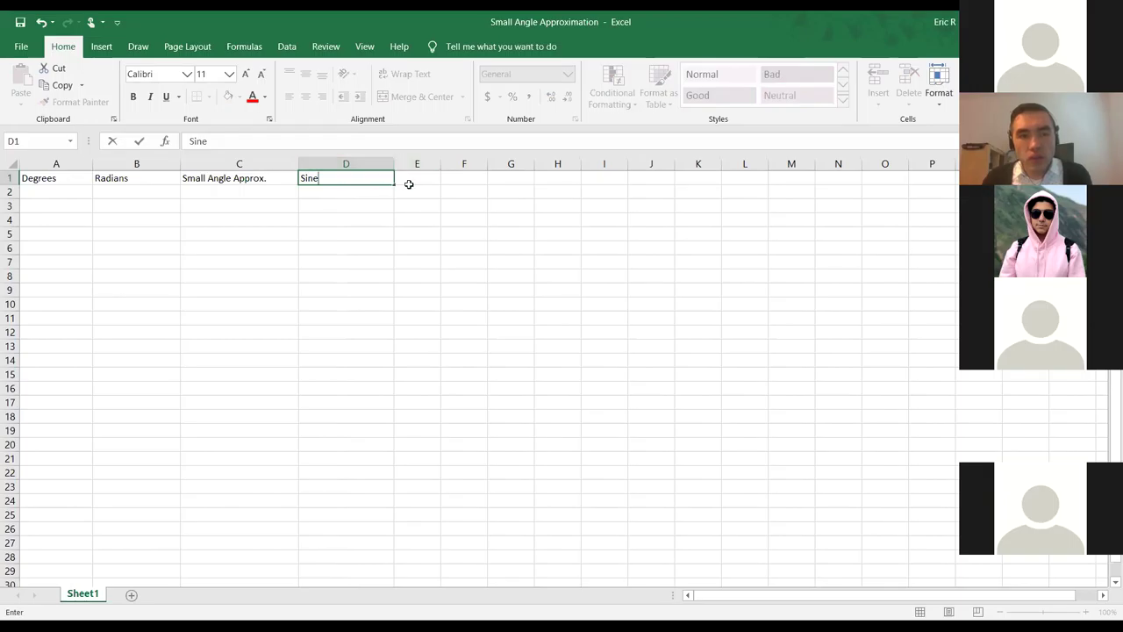
- Widen column E and enter the header "Percent Error" in cell E1
click(409, 184)
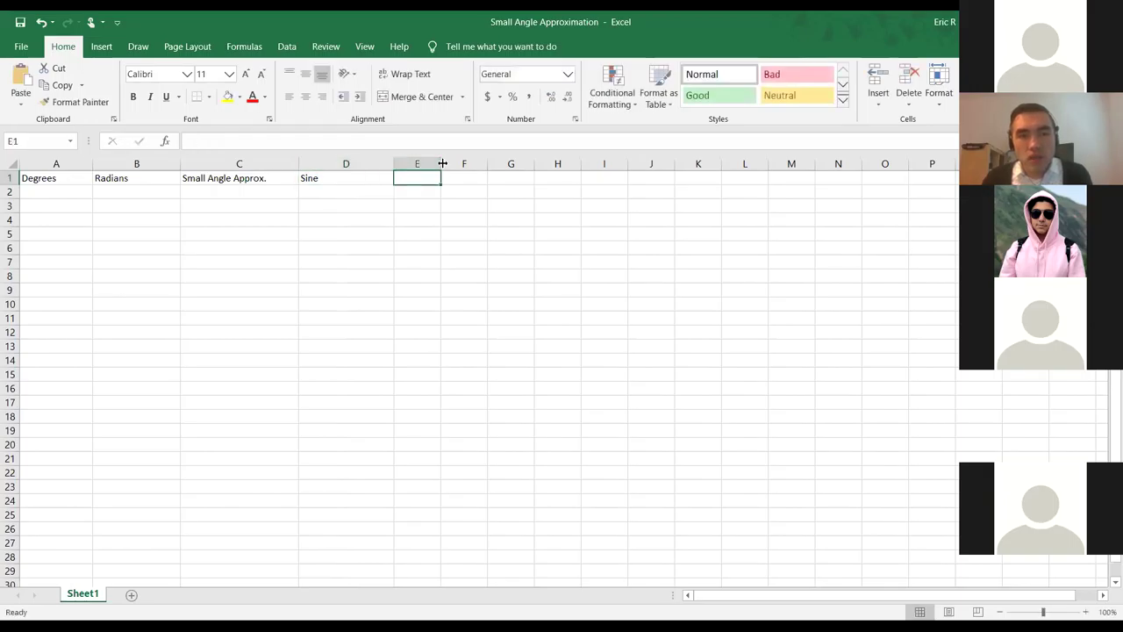
drag(441, 163, 503, 164)
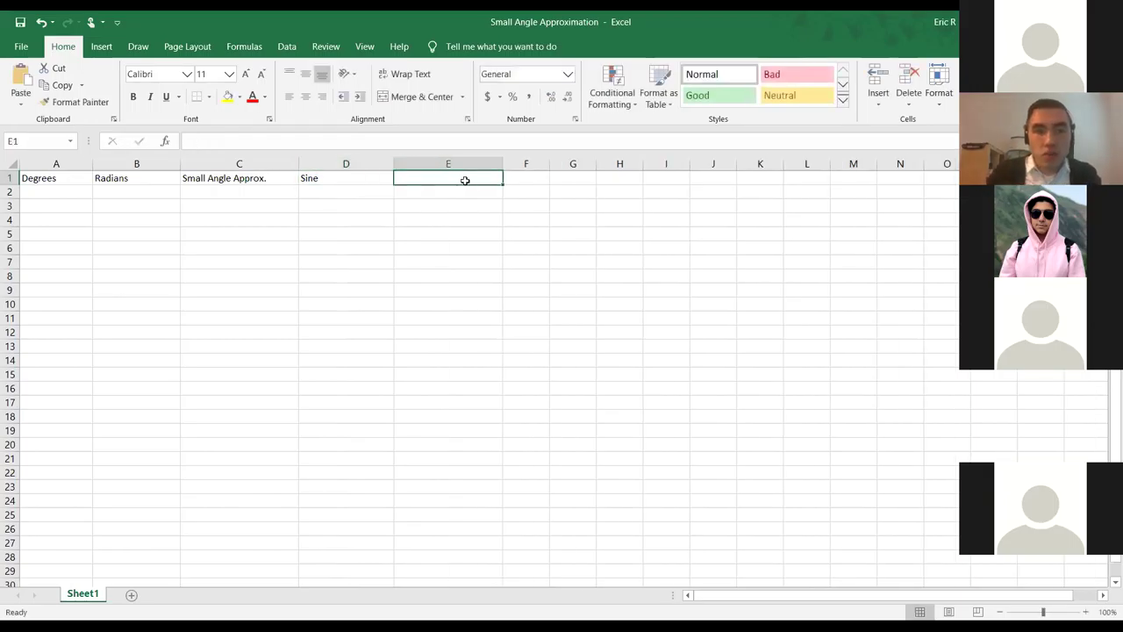
text(Percent Error)
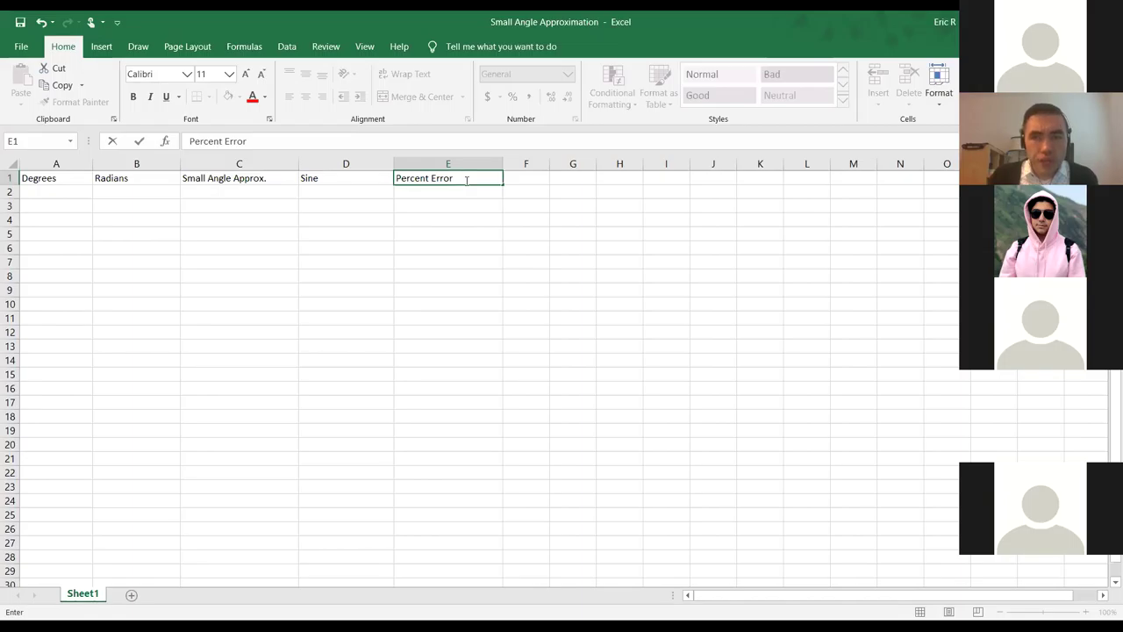
- Enter the starting degree values 0, 1 and 2 in cells A2 to A4
click(68, 191)
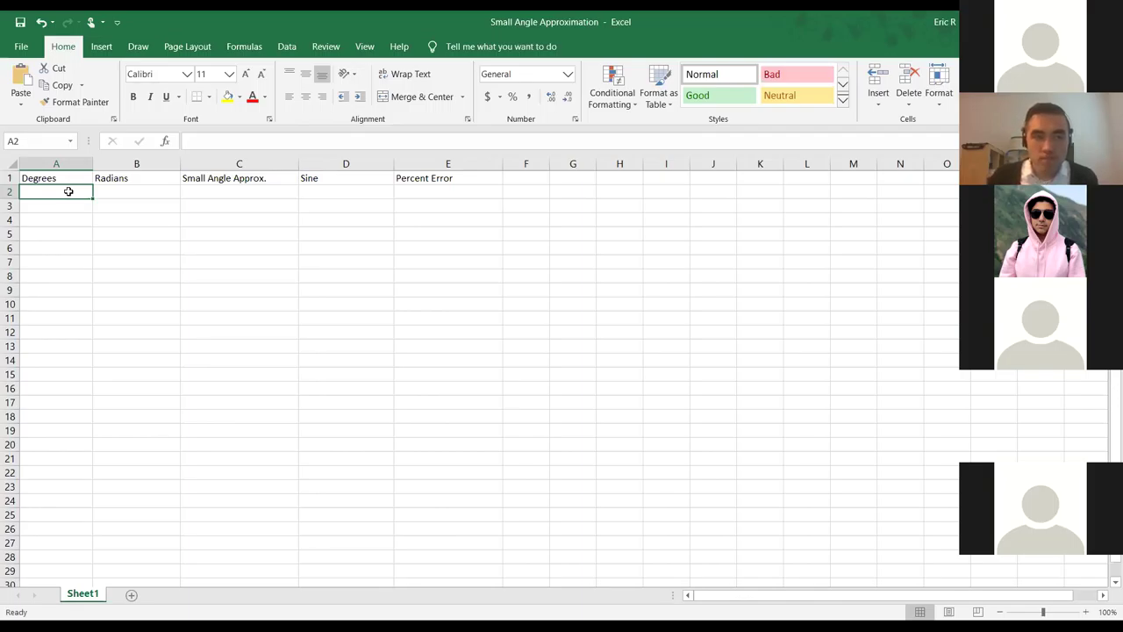
text(0)
key(Return)
text(1)
key(Return)
text(2)
key(Return)
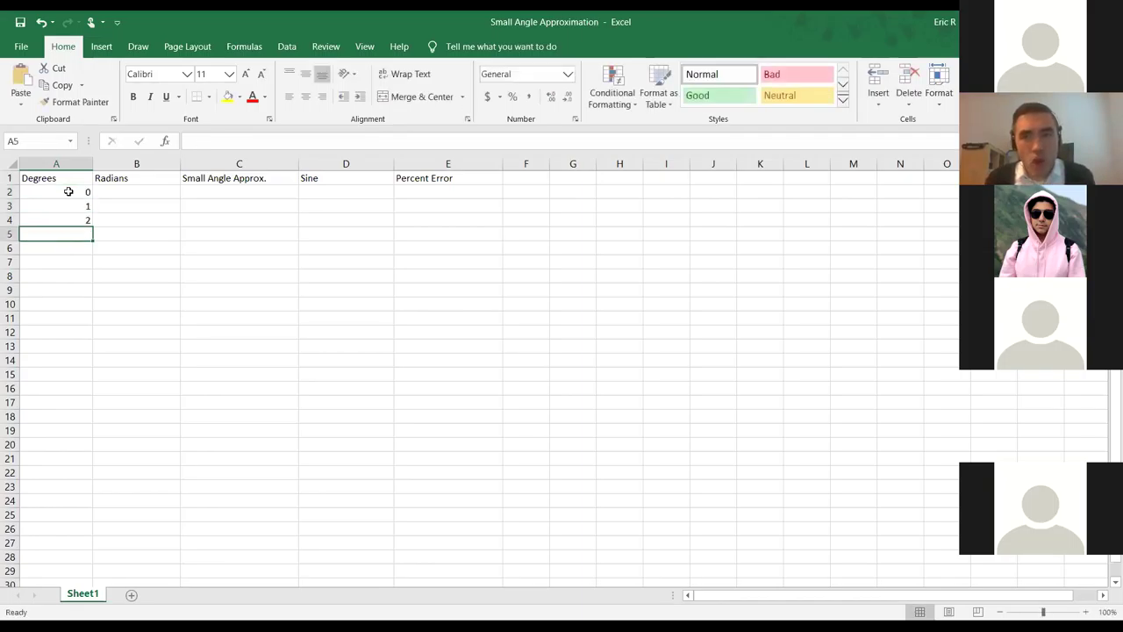
- Extend the degree series from A2:A4 down to 180 in cell A182
drag(69, 191, 94, 245)
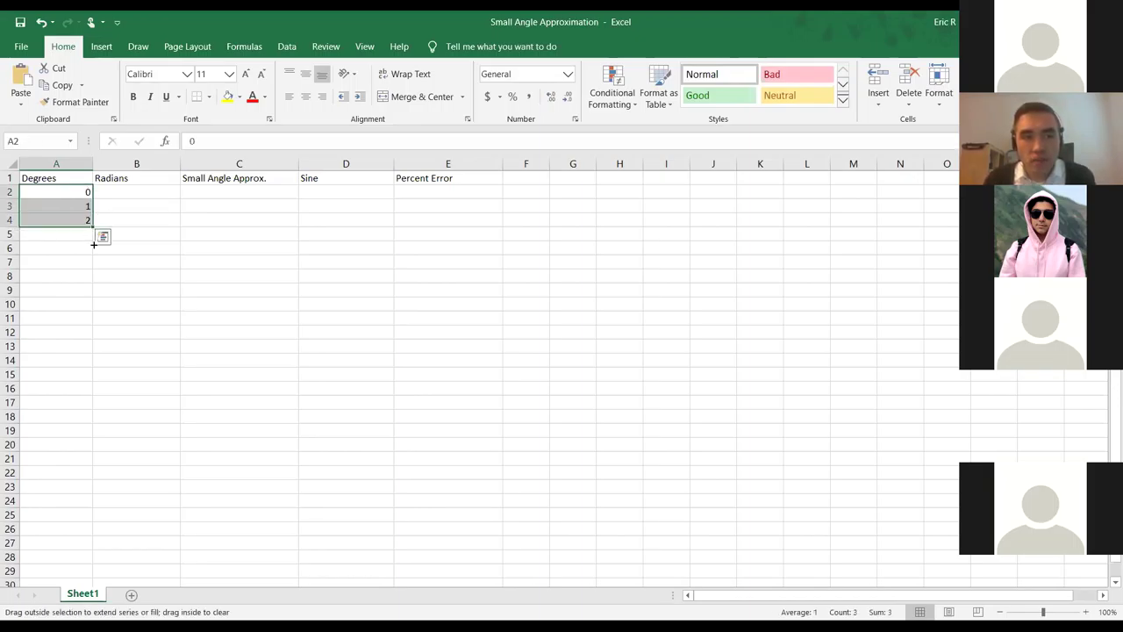
drag(94, 245, 56, 547)
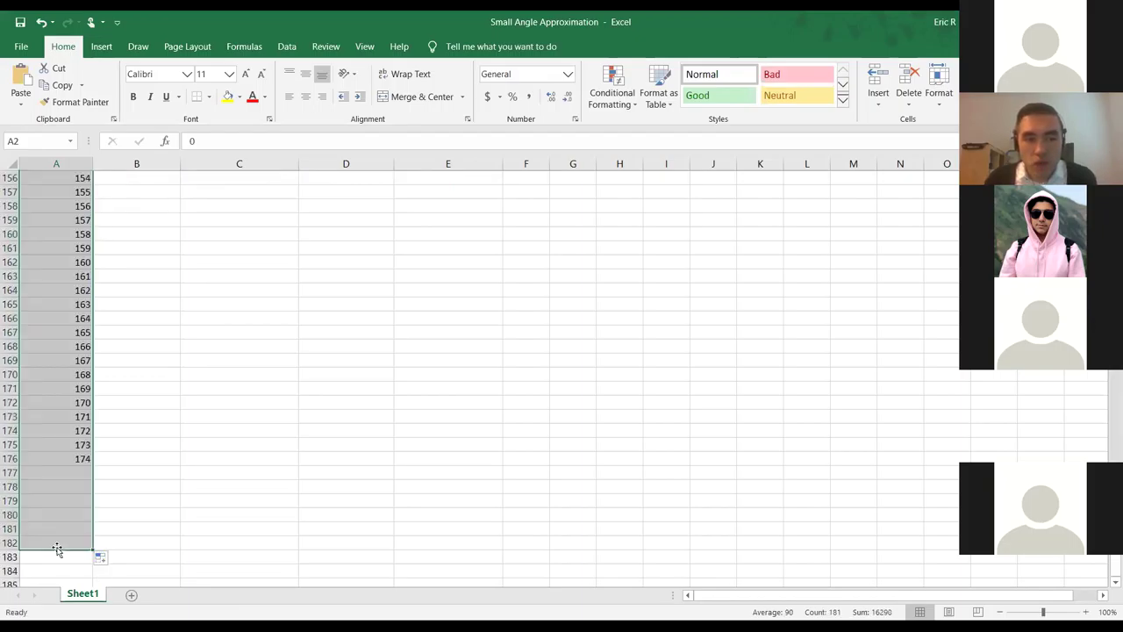
scroll(65, 524, up, 20)
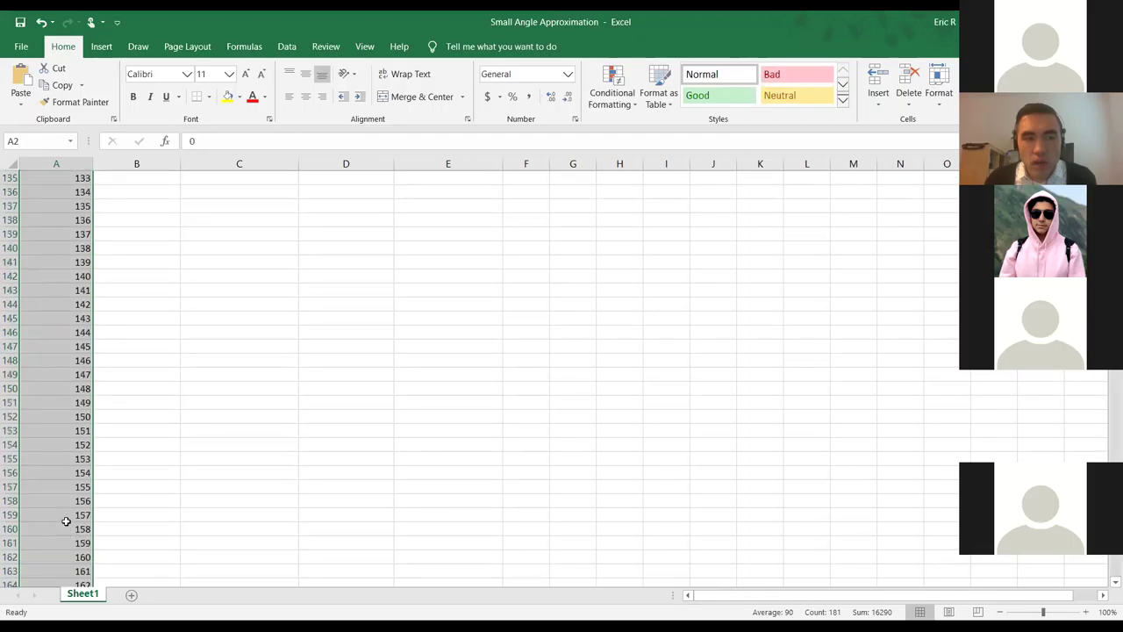
scroll(65, 521, up, 13)
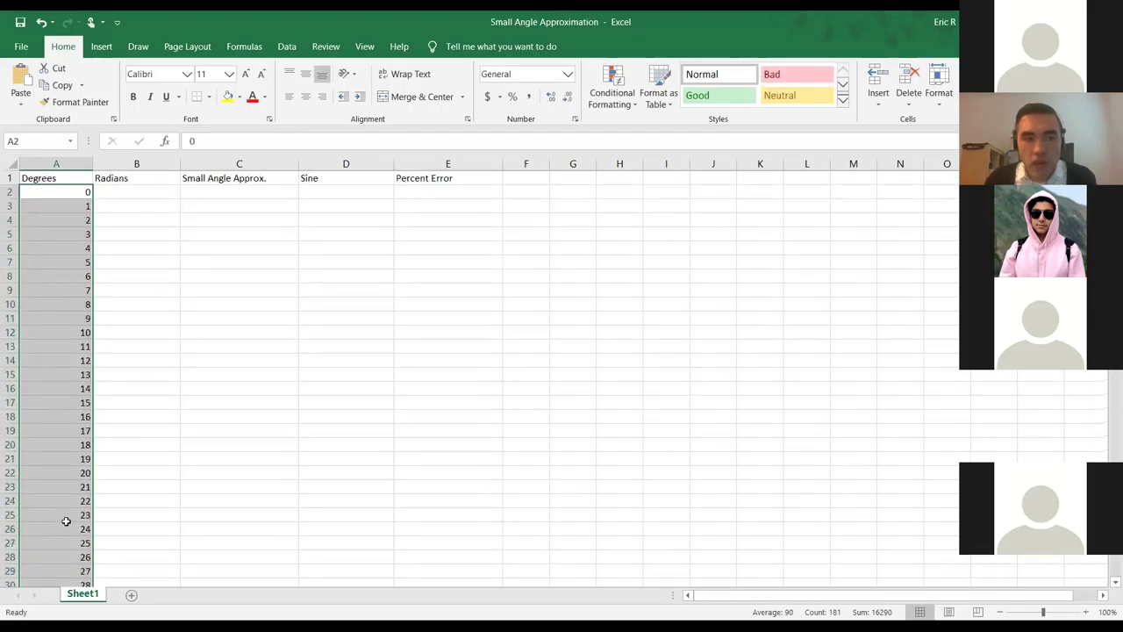
- Enter 3, 6 and 9 in cells B3 to B5 and extend the series down to B18
click(148, 197)
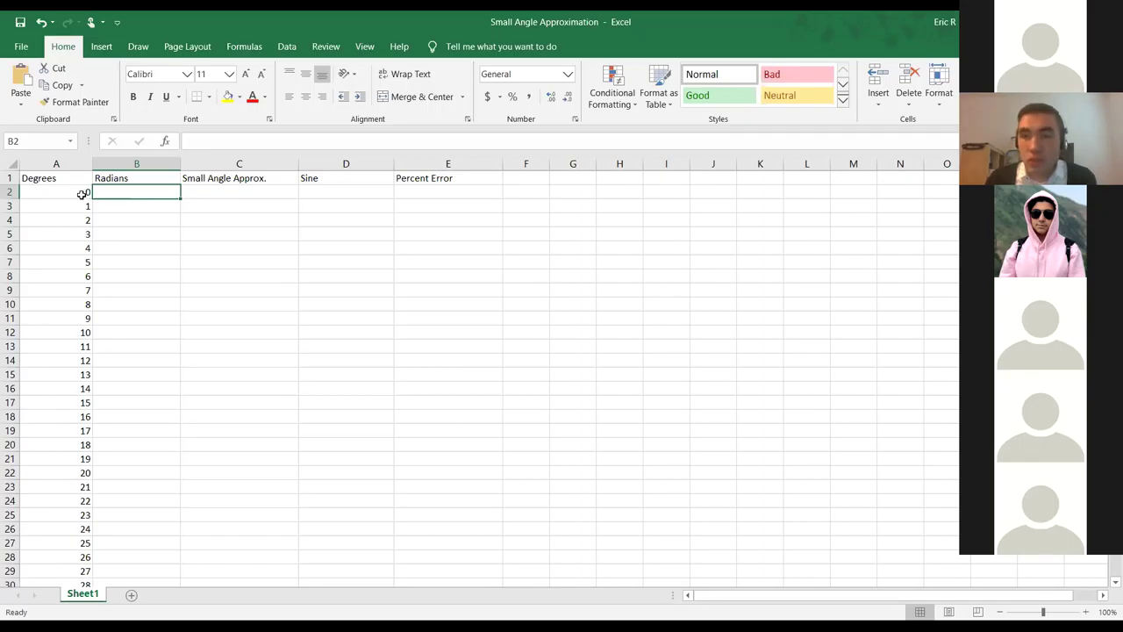
drag(70, 193, 72, 219)
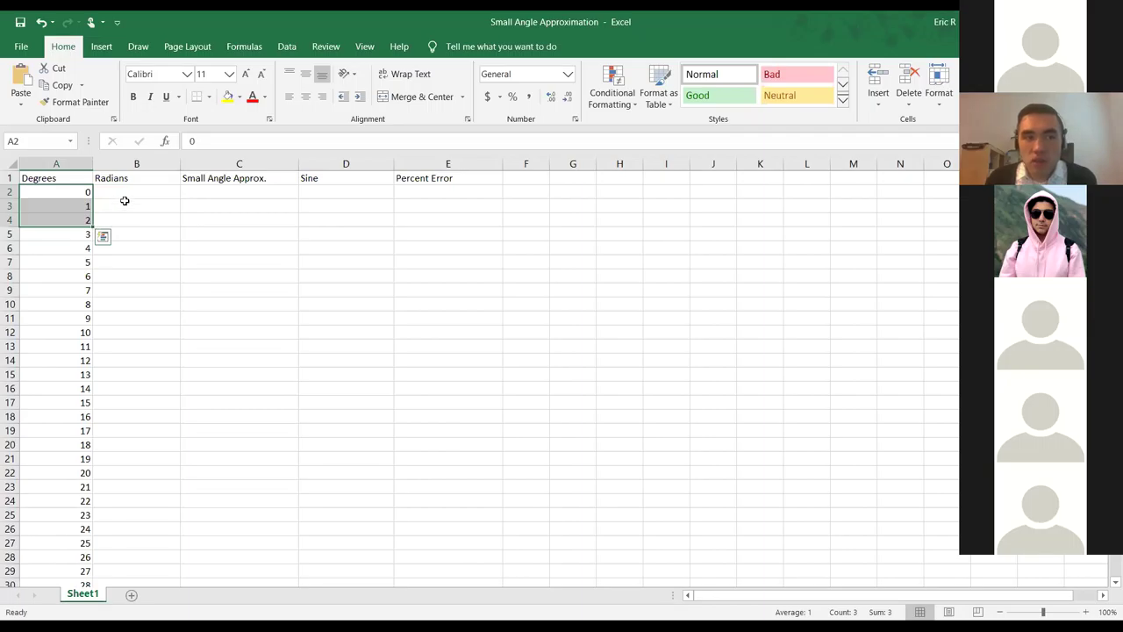
click(127, 205)
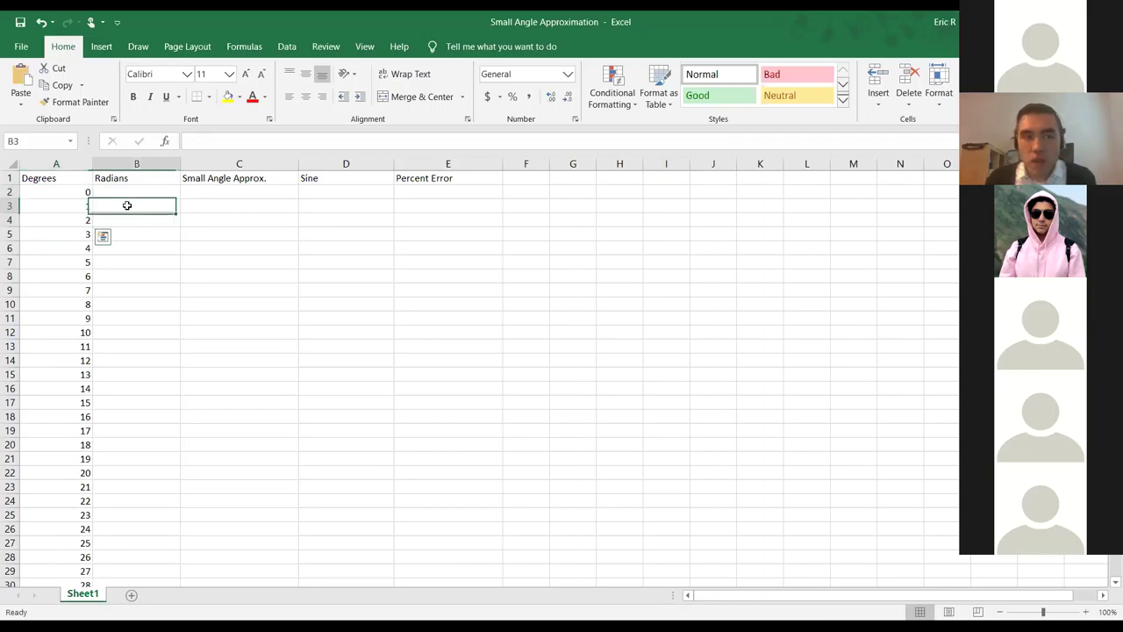
text(3)
key(Return)
text(6)
key(Return)
text(9)
key(Return)
drag(127, 205, 182, 421)
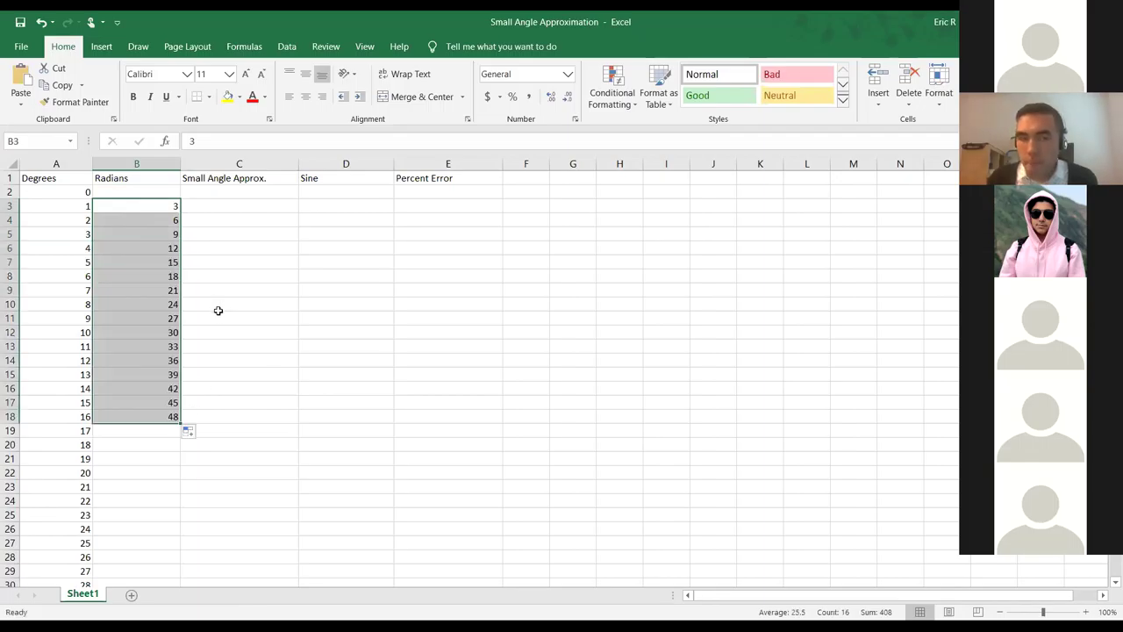
- Clear the trial multiples-of-three series from cells B3 to B18
right_click(161, 307)
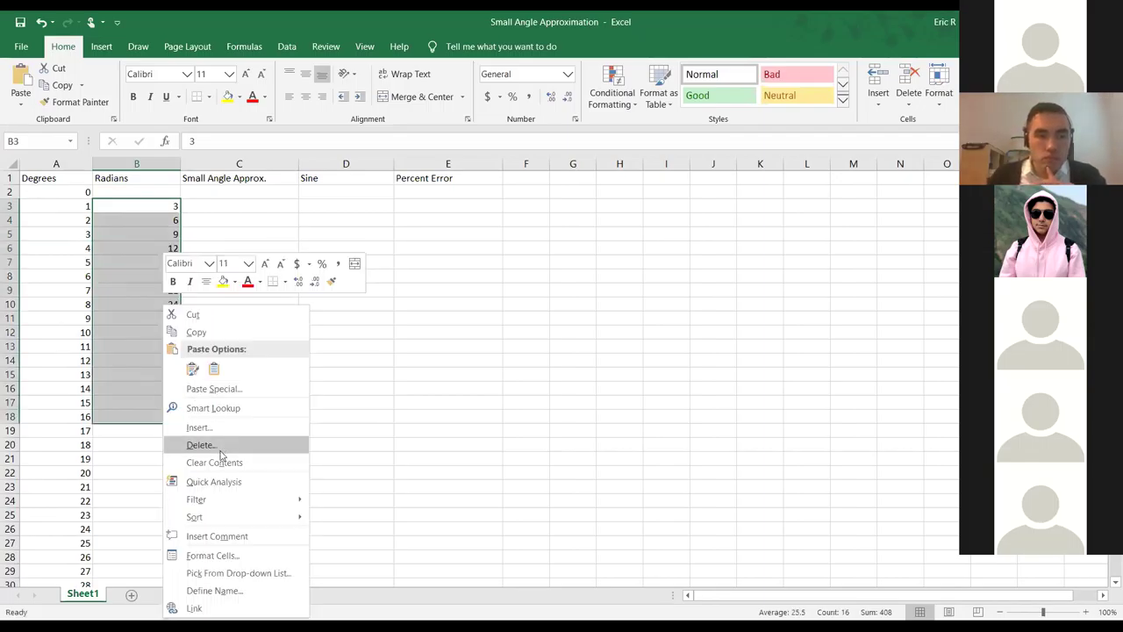
click(220, 451)
click(196, 497)
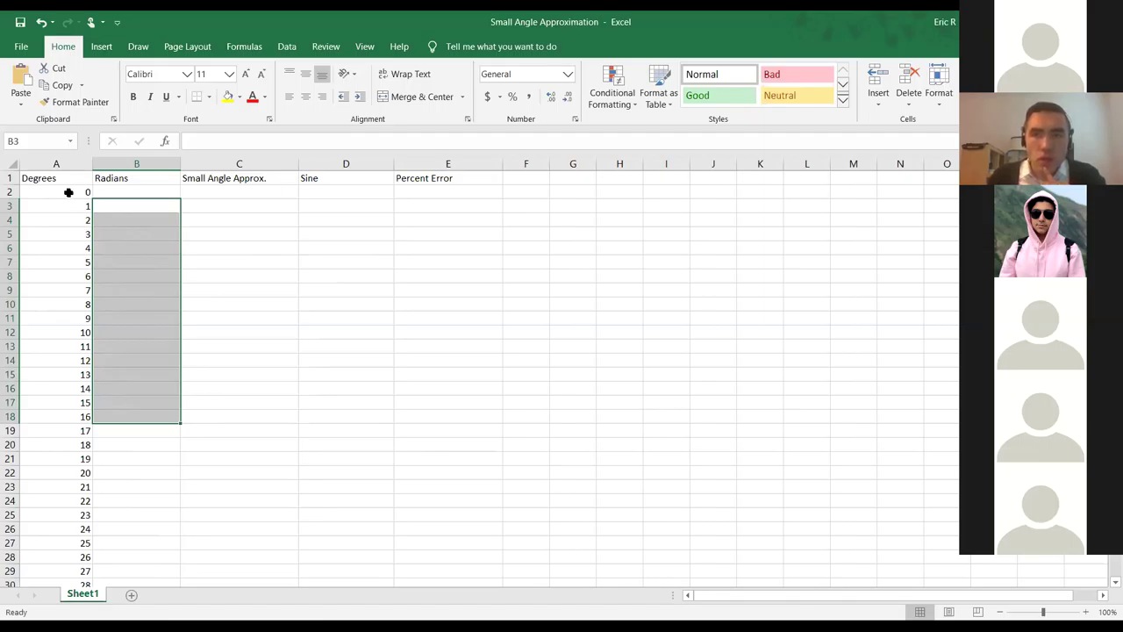
- Enter the radian conversion formula =A2*(PI()/180) in B2 and fill it down to B182
click(108, 192)
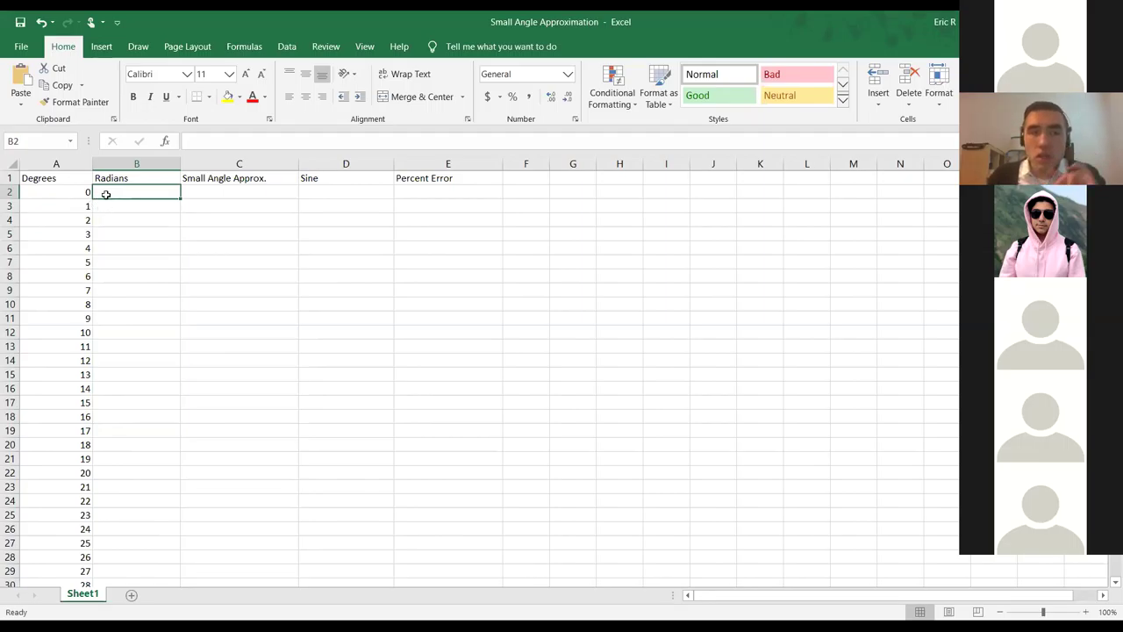
click(226, 143)
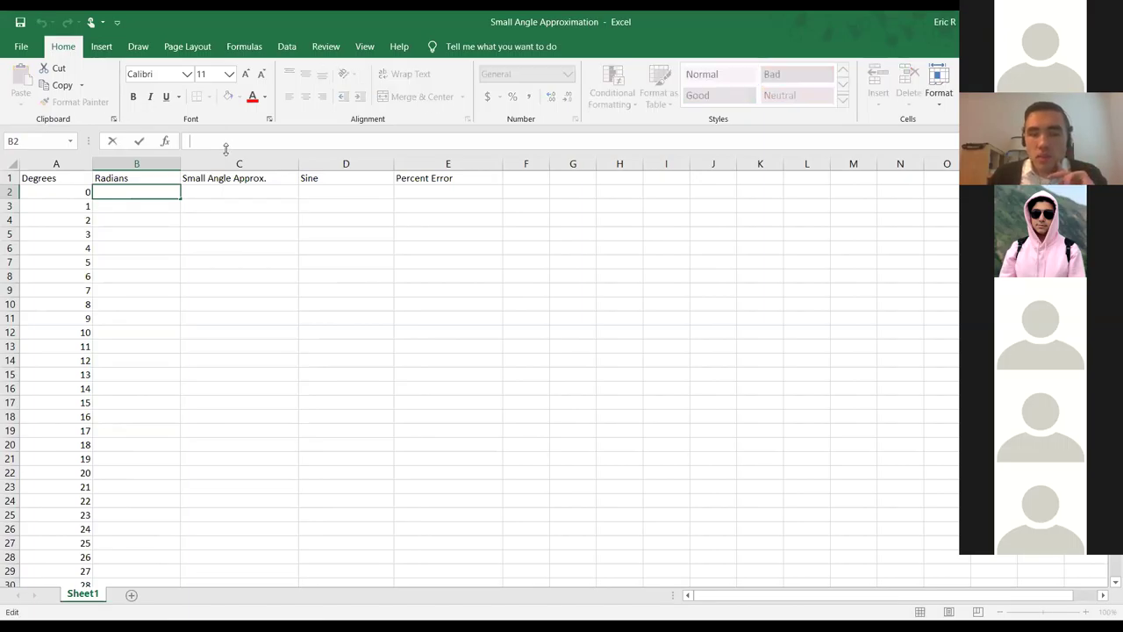
text(=)
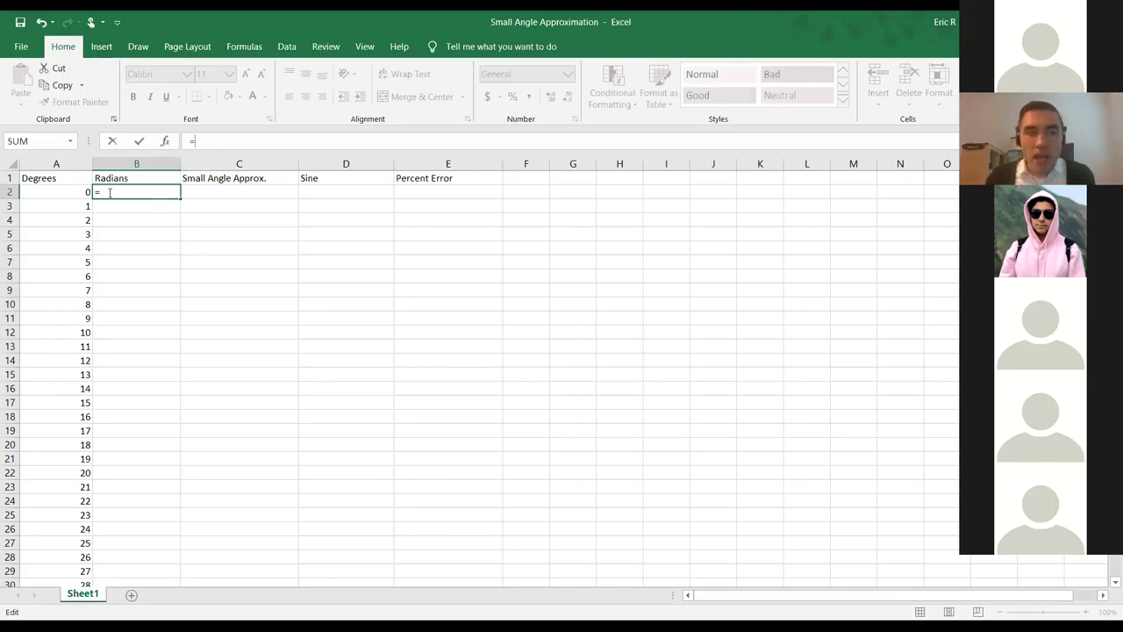
click(78, 190)
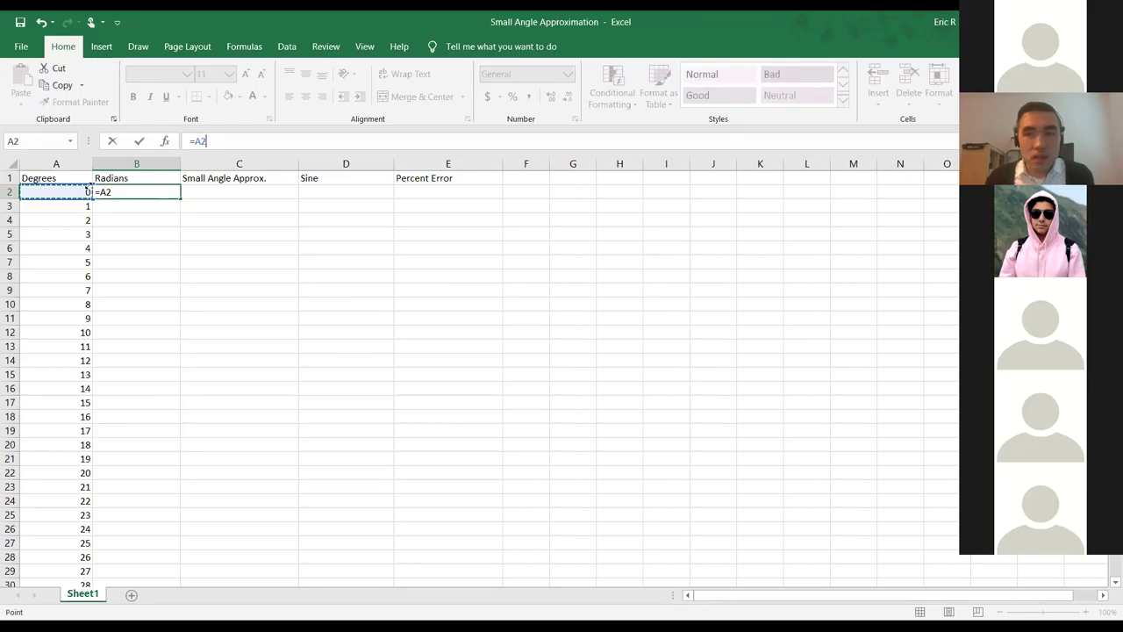
click(136, 190)
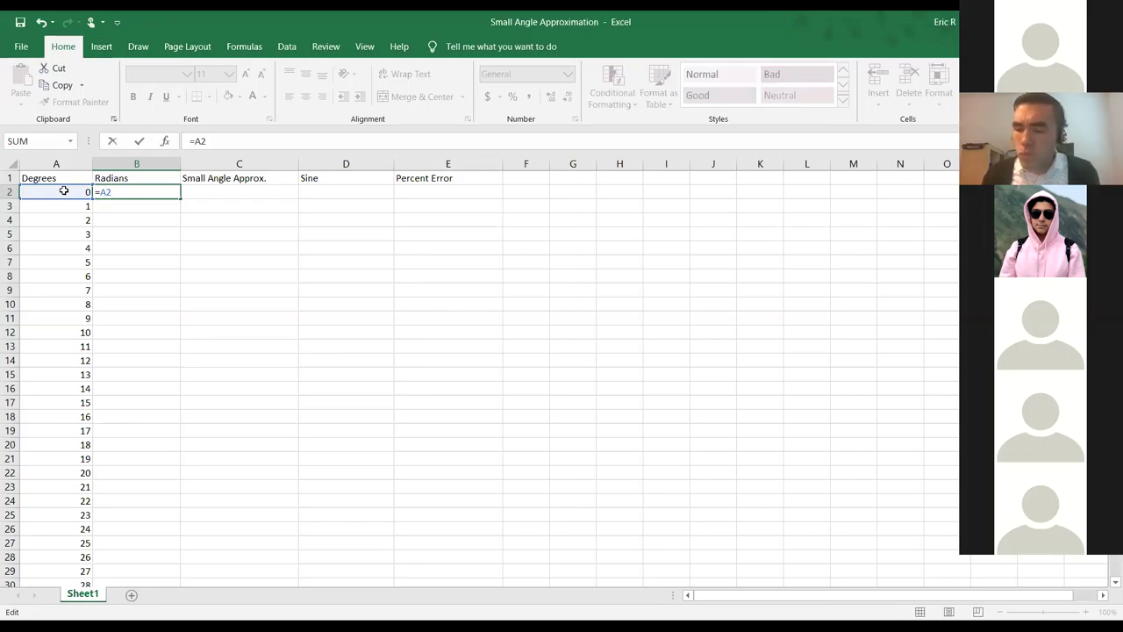
text(*()
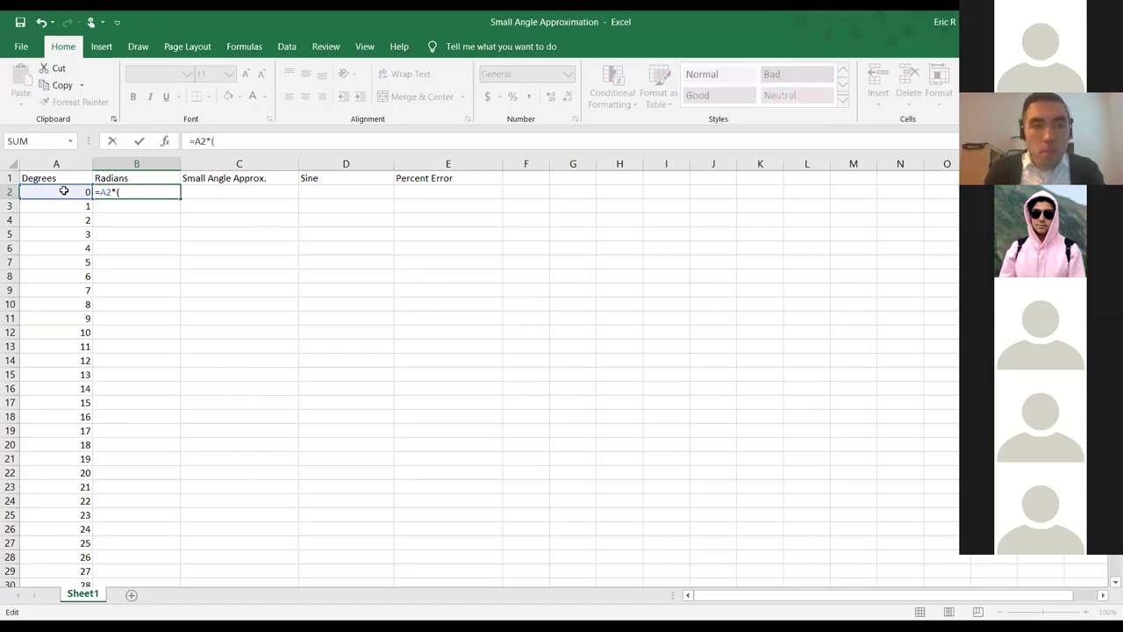
text(pi)
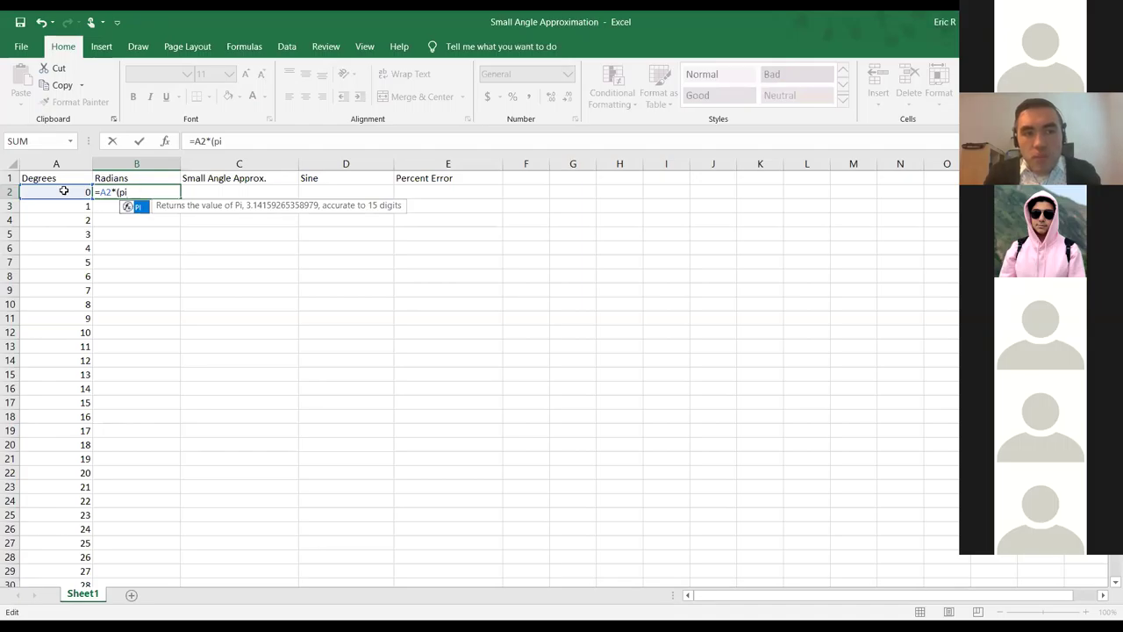
text(())
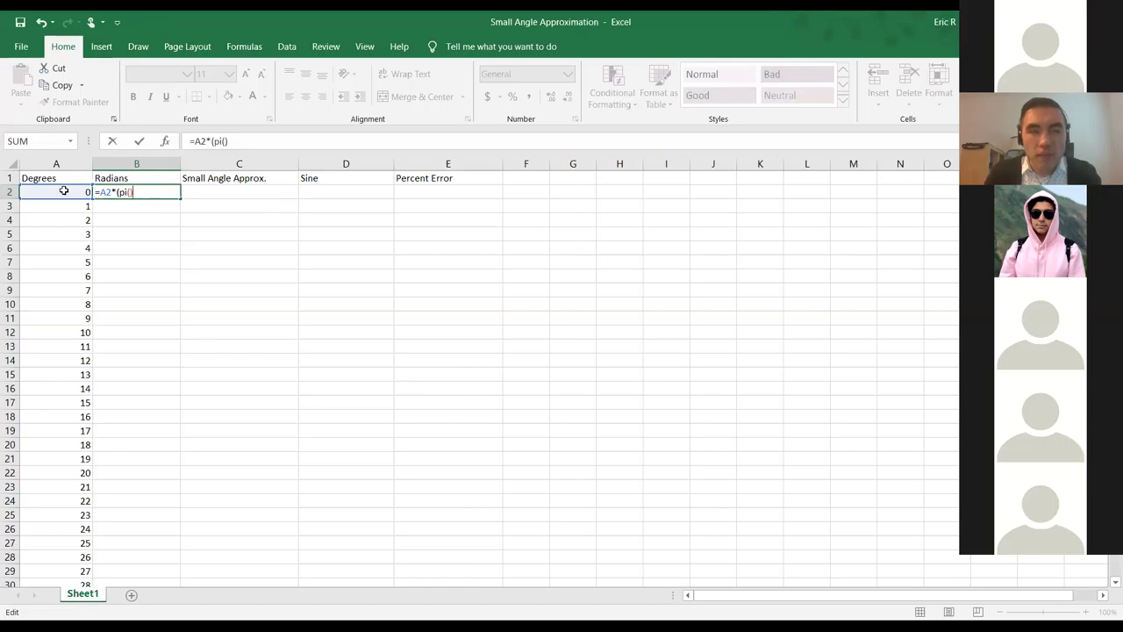
text(/180)
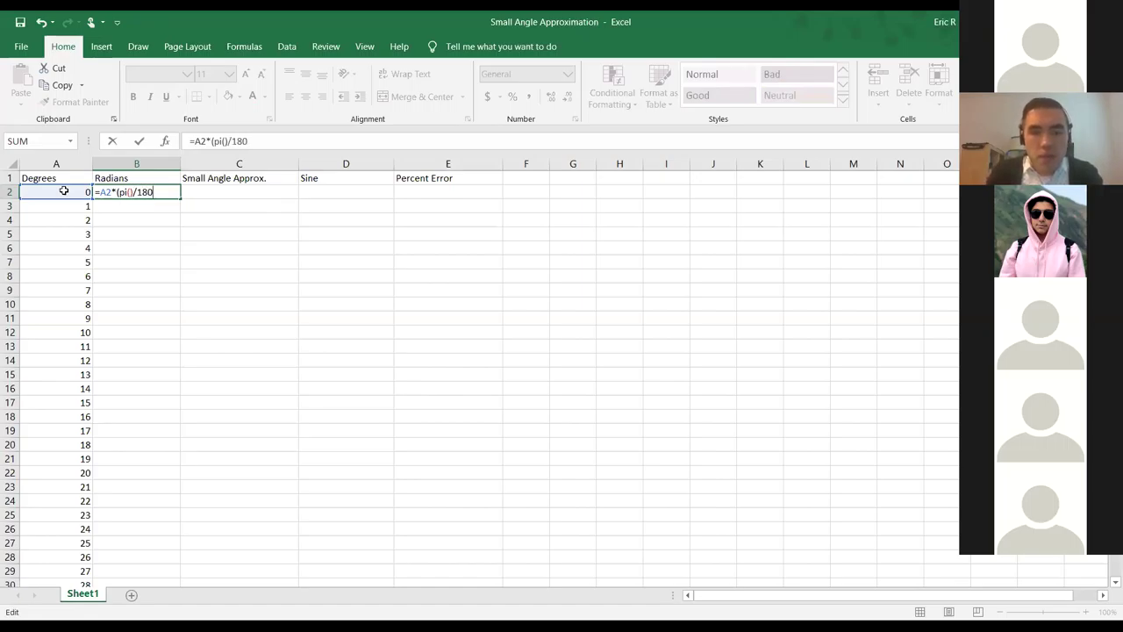
text())
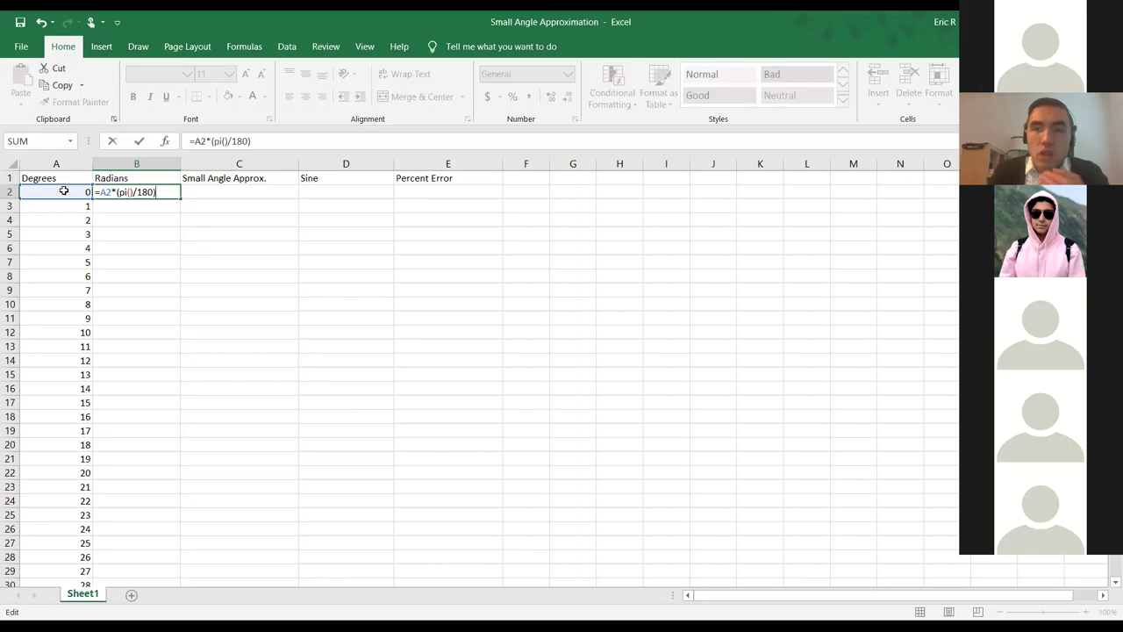
key(Return)
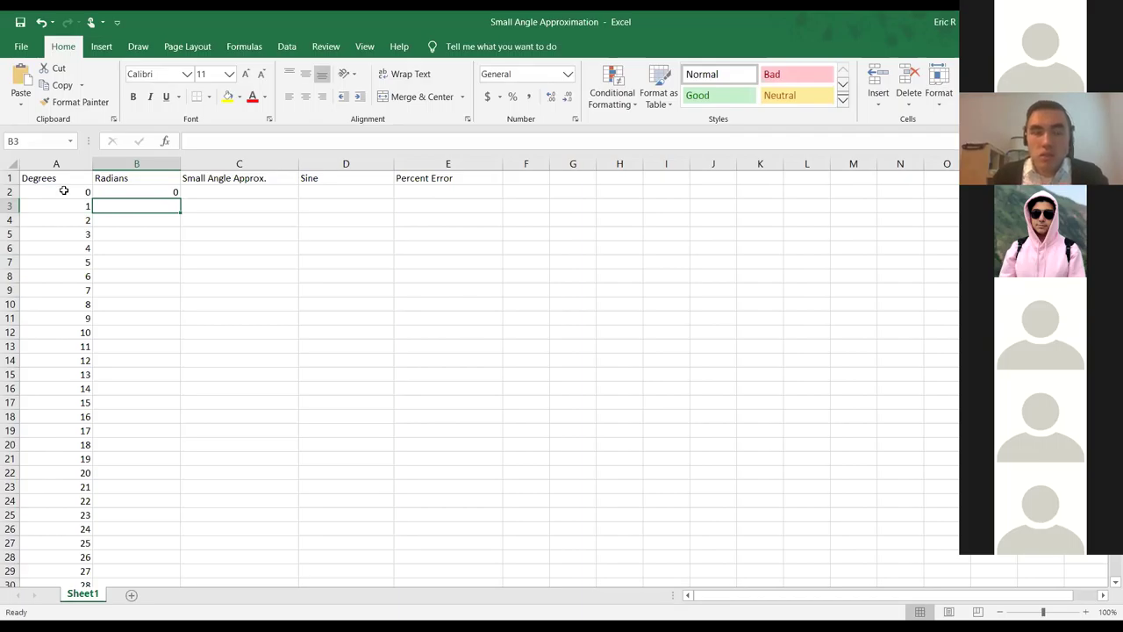
click(160, 191)
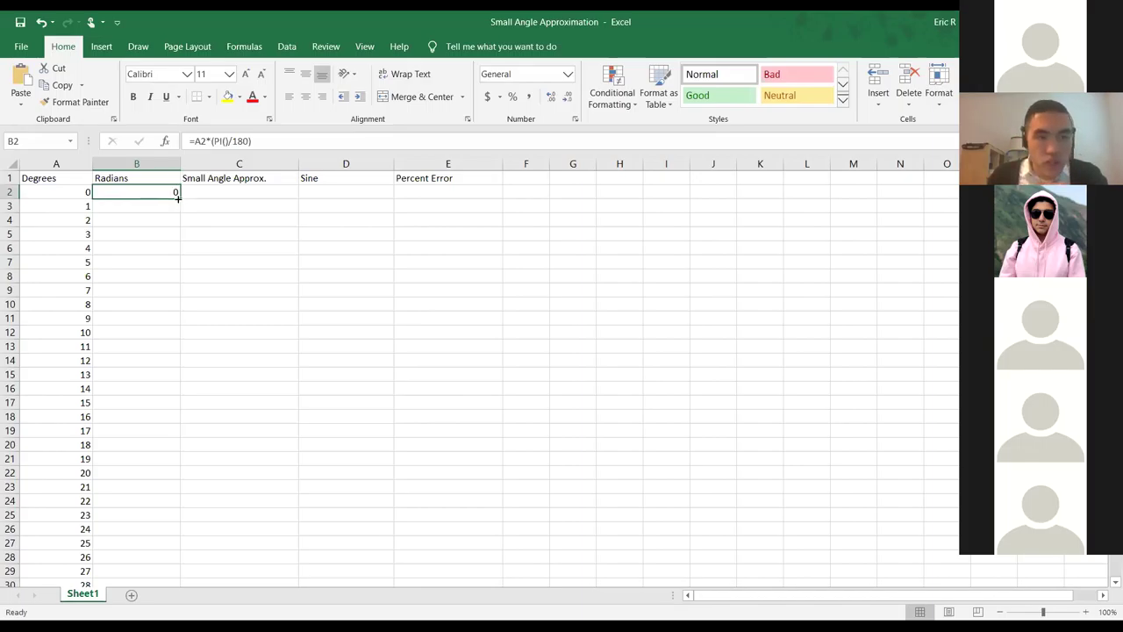
drag(178, 198, 152, 567)
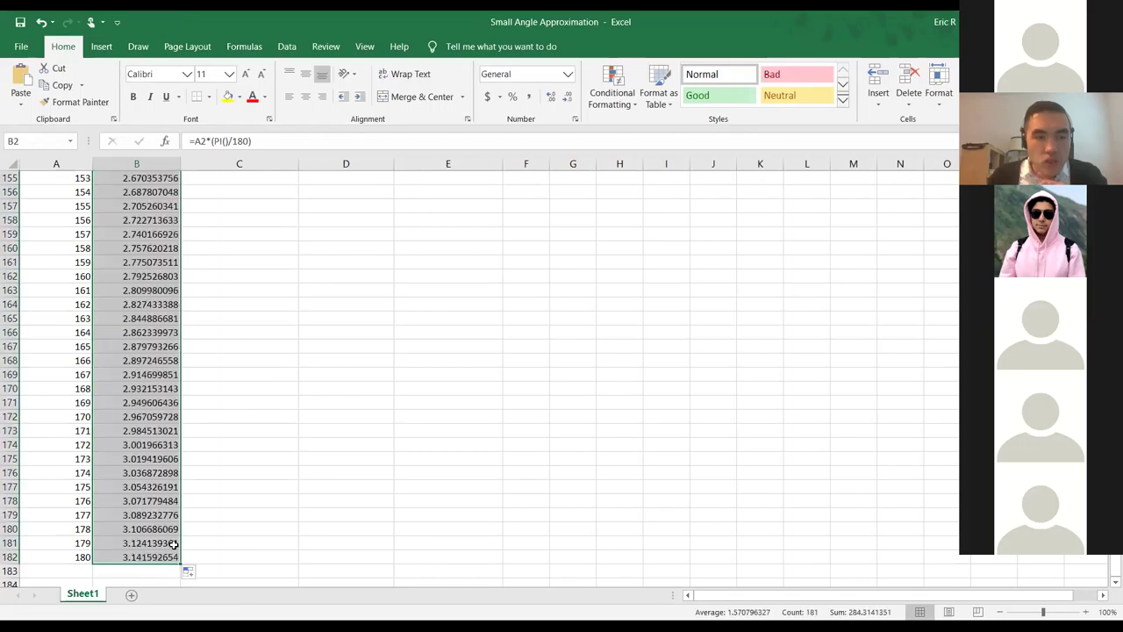
- Examine the radian values in column B at 180 degrees and throughout the series, along with the conversion formulas in B182 and B2
click(77, 557)
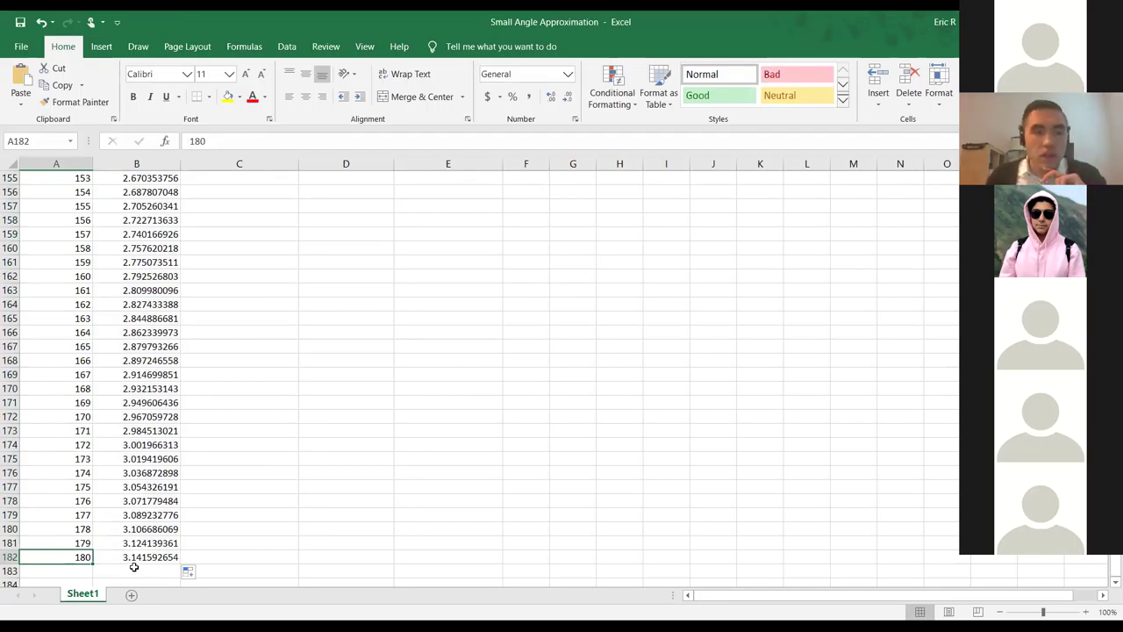
click(136, 557)
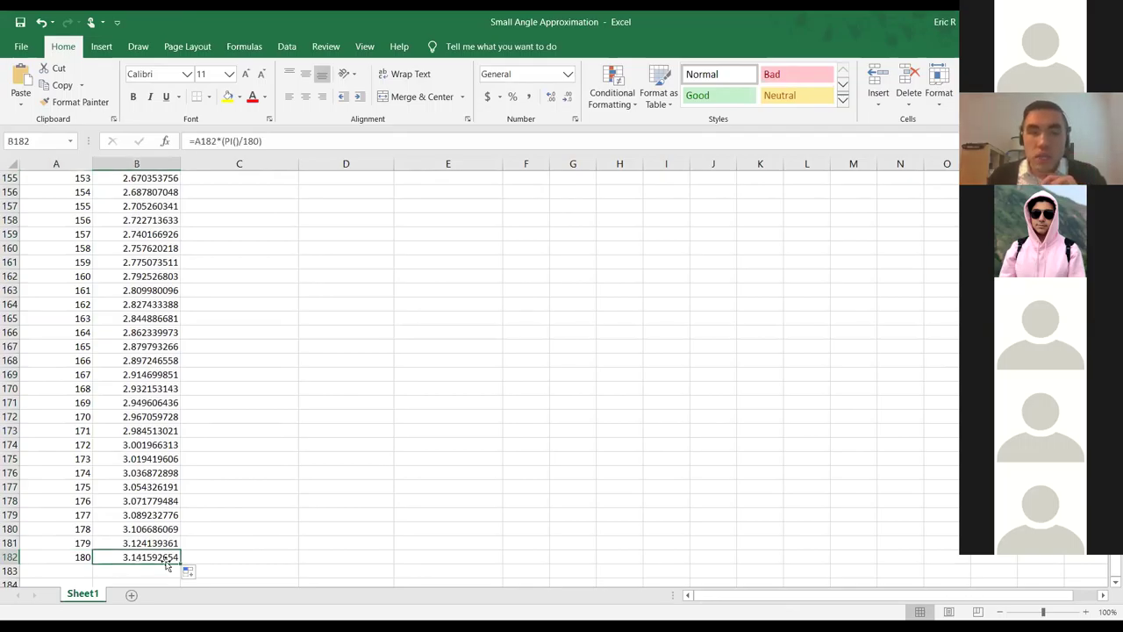
scroll(140, 546, up, 8)
scroll(141, 546, up, 20)
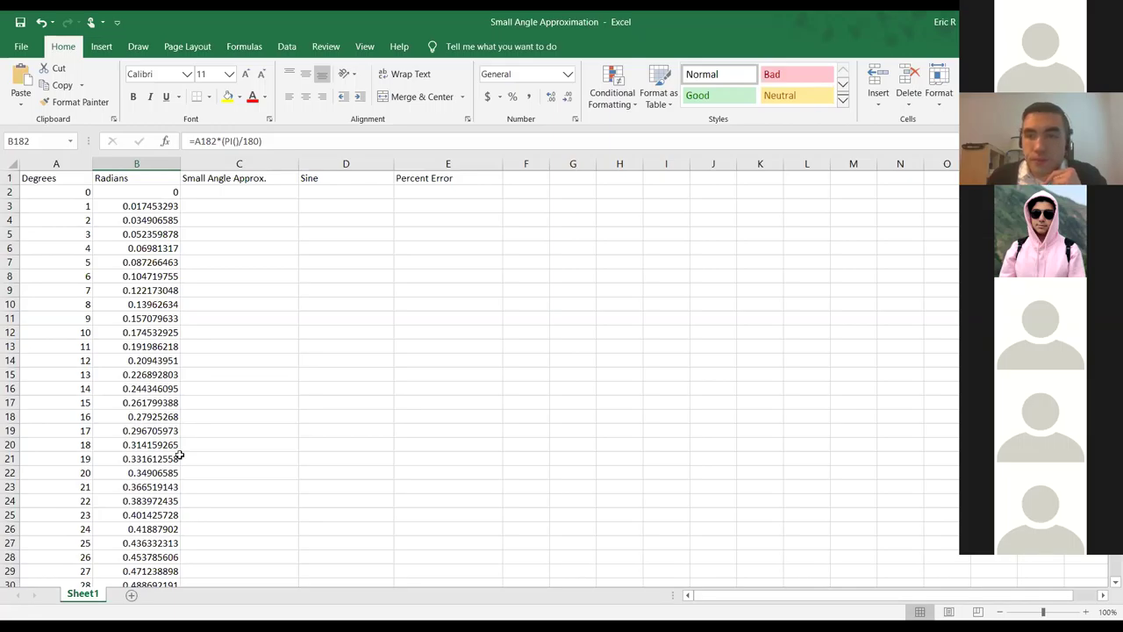
click(154, 194)
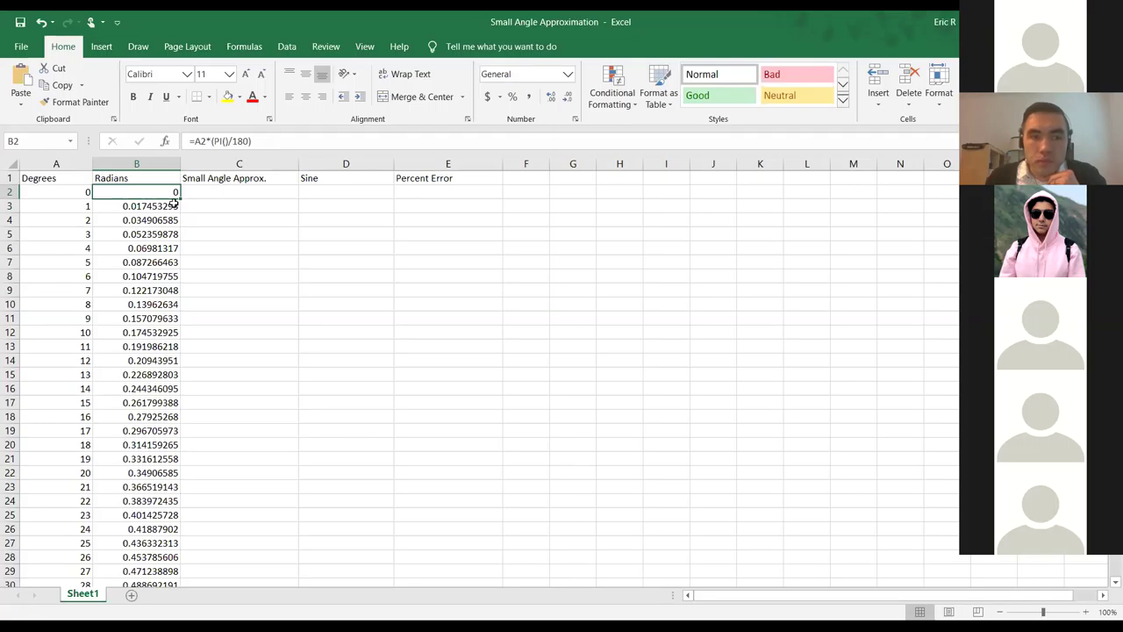
scroll(164, 215, down, 5)
scroll(164, 213, down, 7)
scroll(164, 213, down, 14)
scroll(165, 213, down, 15)
scroll(65, 240, down, 12)
scroll(66, 239, up, 20)
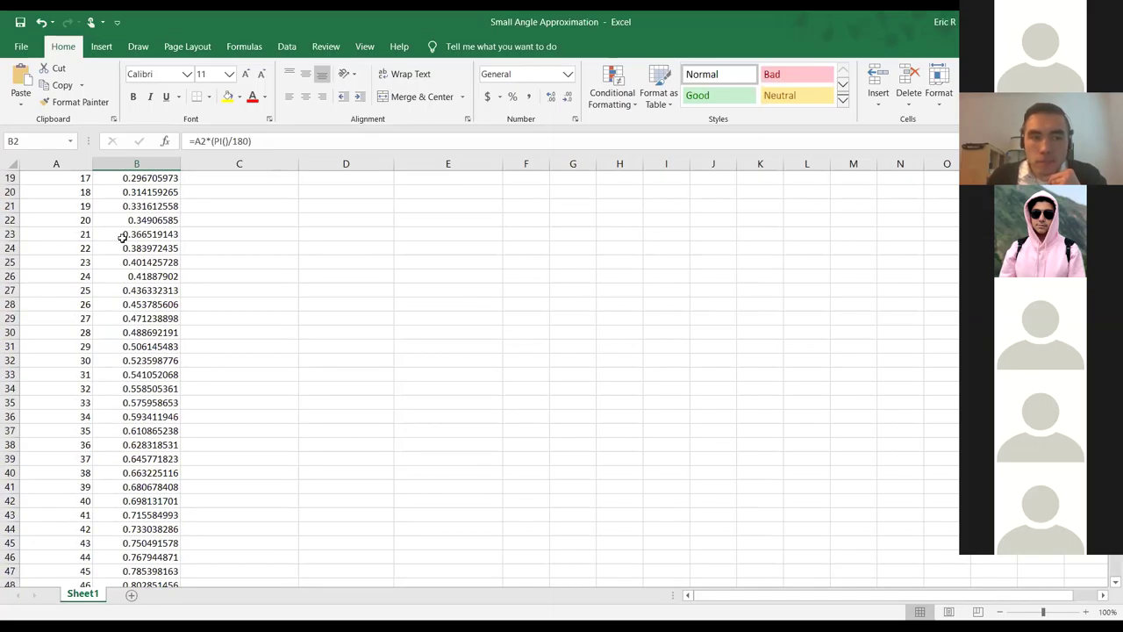
scroll(122, 237, up, 6)
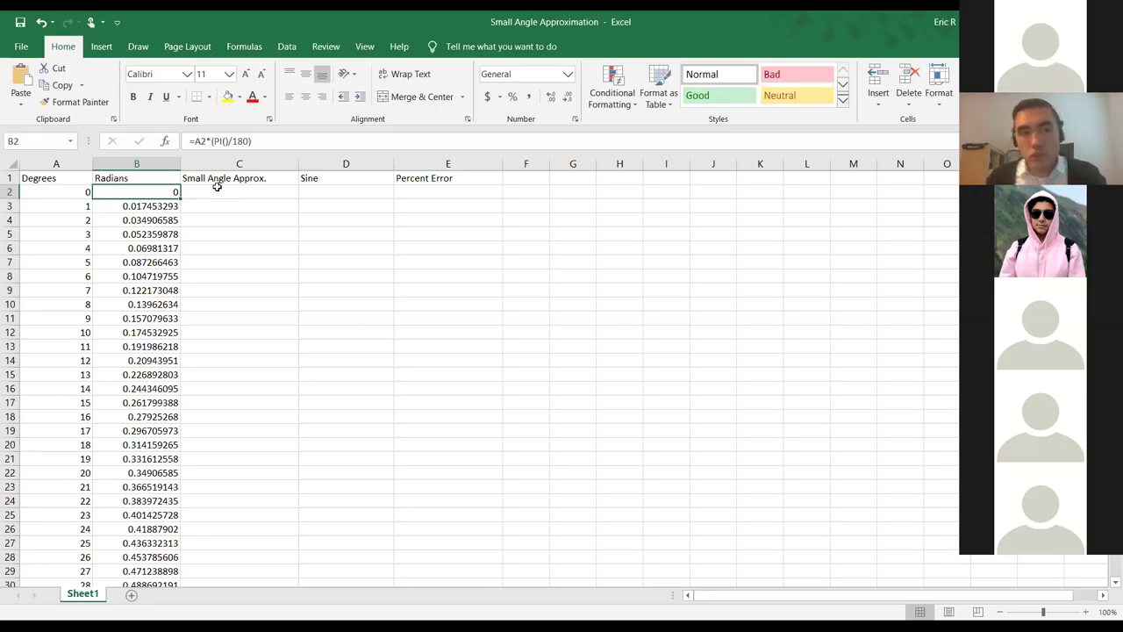
- Enter the small angle approximation formula =B2 in C2 and fill it down to C182
click(220, 192)
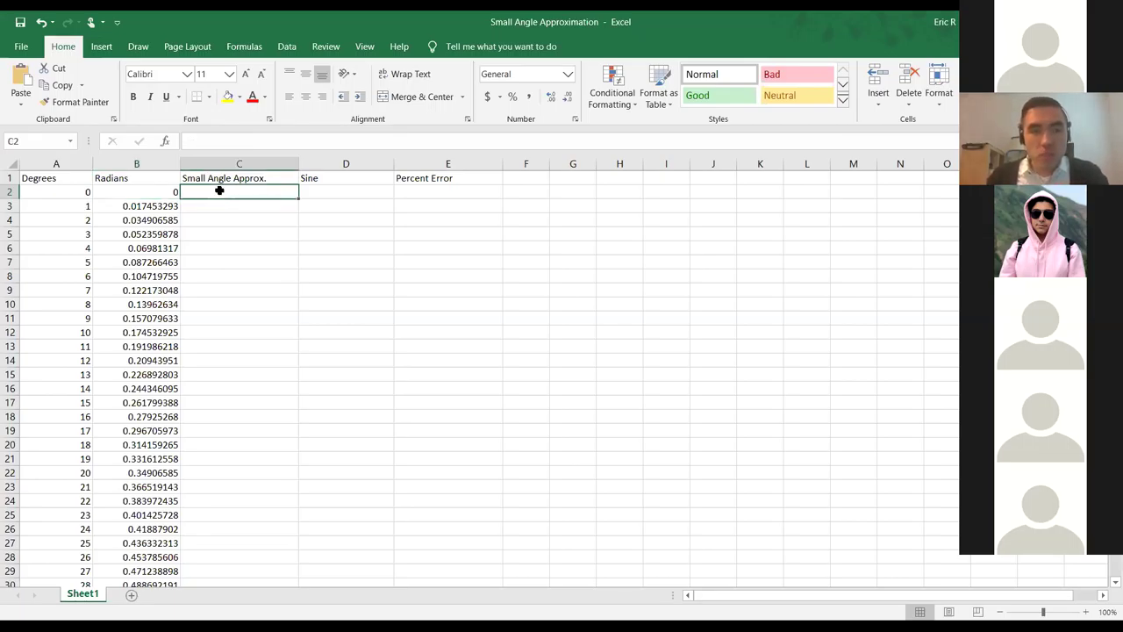
text(=)
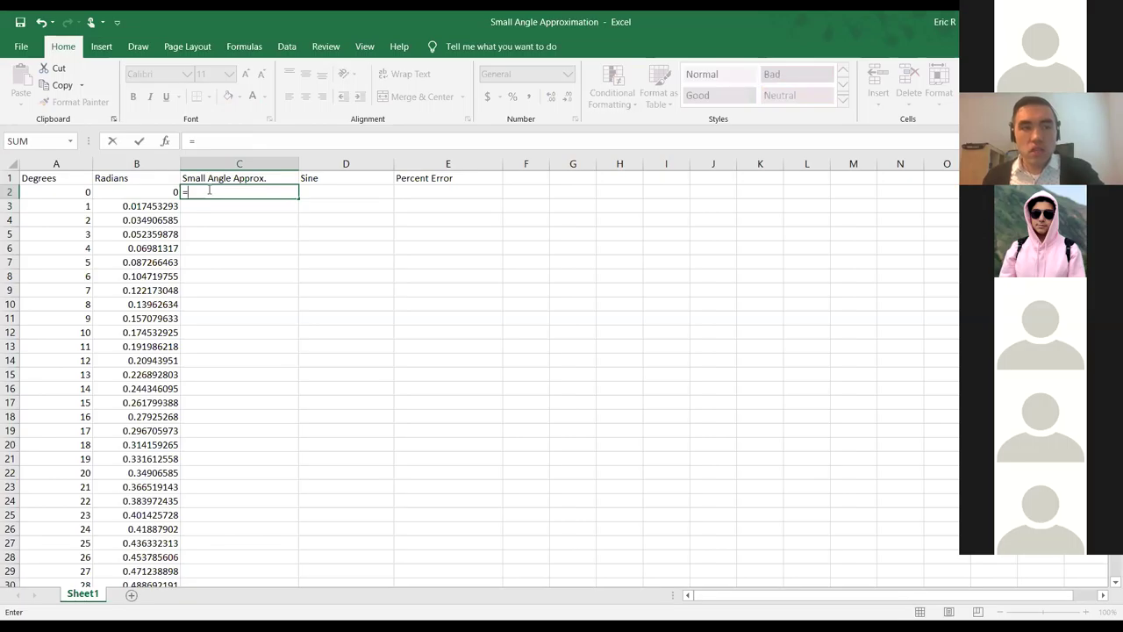
click(146, 190)
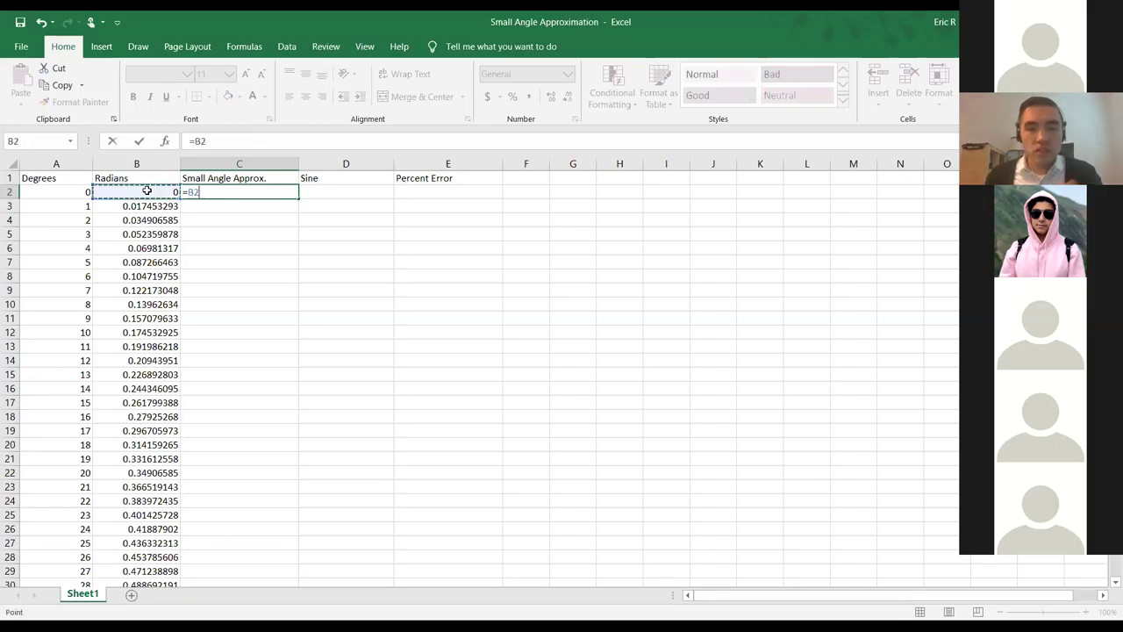
key(Return)
click(230, 193)
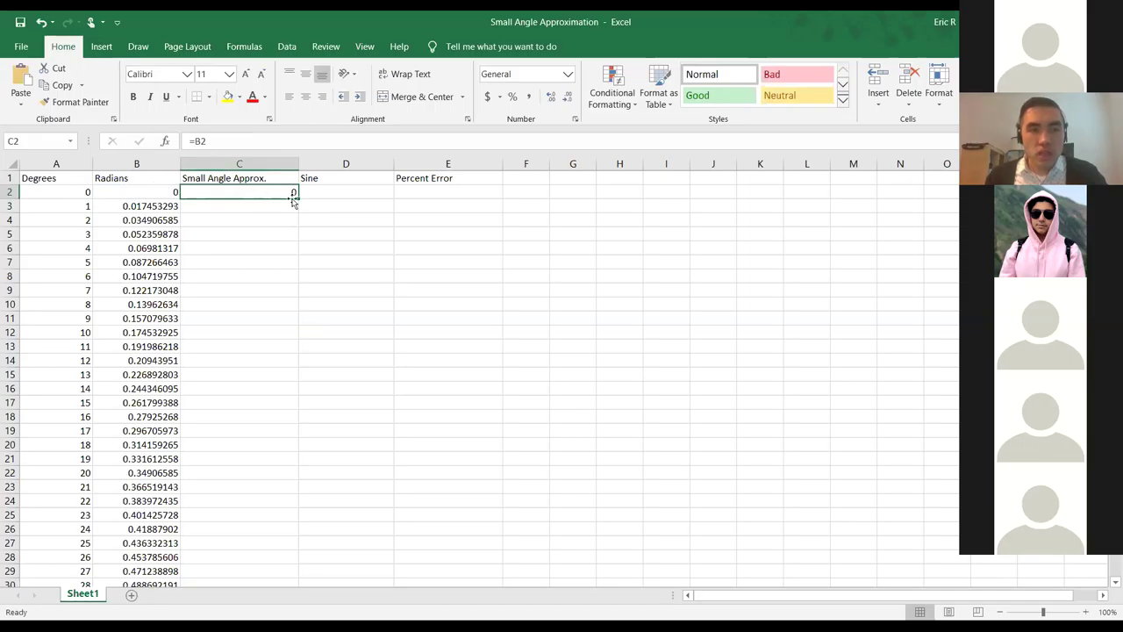
drag(297, 198, 265, 546)
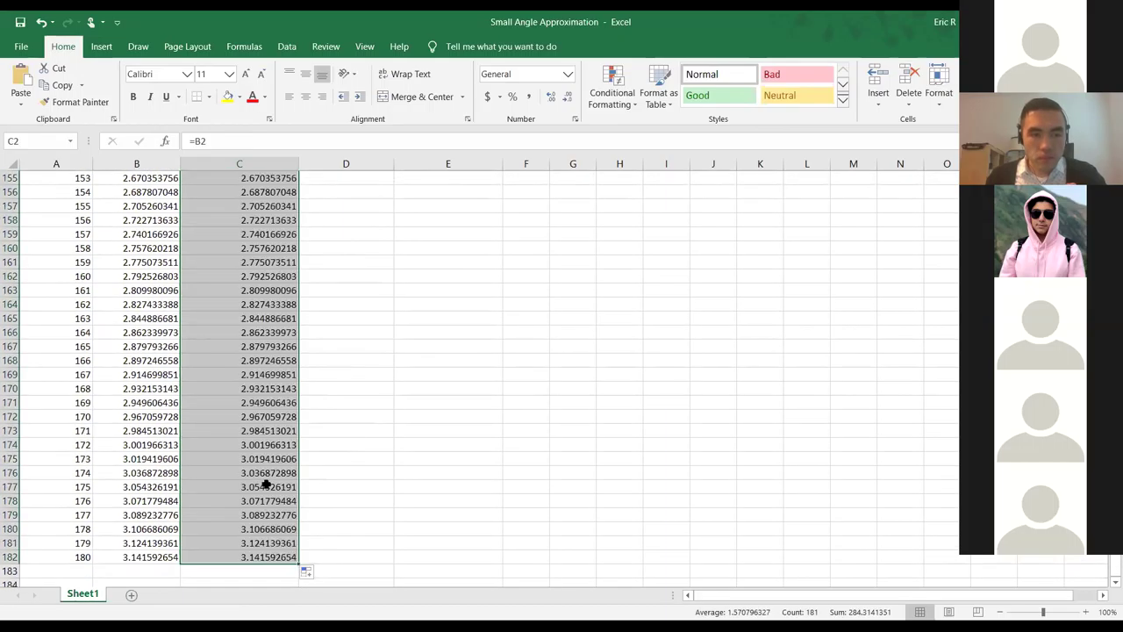
- Enter the sine formula =SIN(A2) in cell D2, referencing the degree value
scroll(268, 482, up, 20)
scroll(268, 484, up, 20)
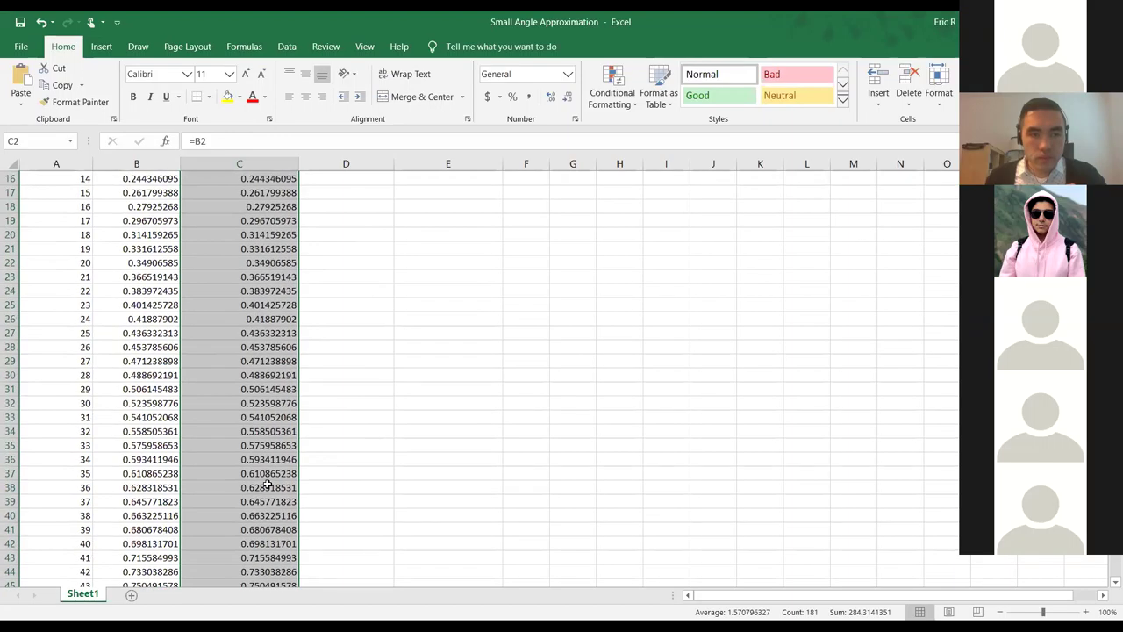
click(355, 191)
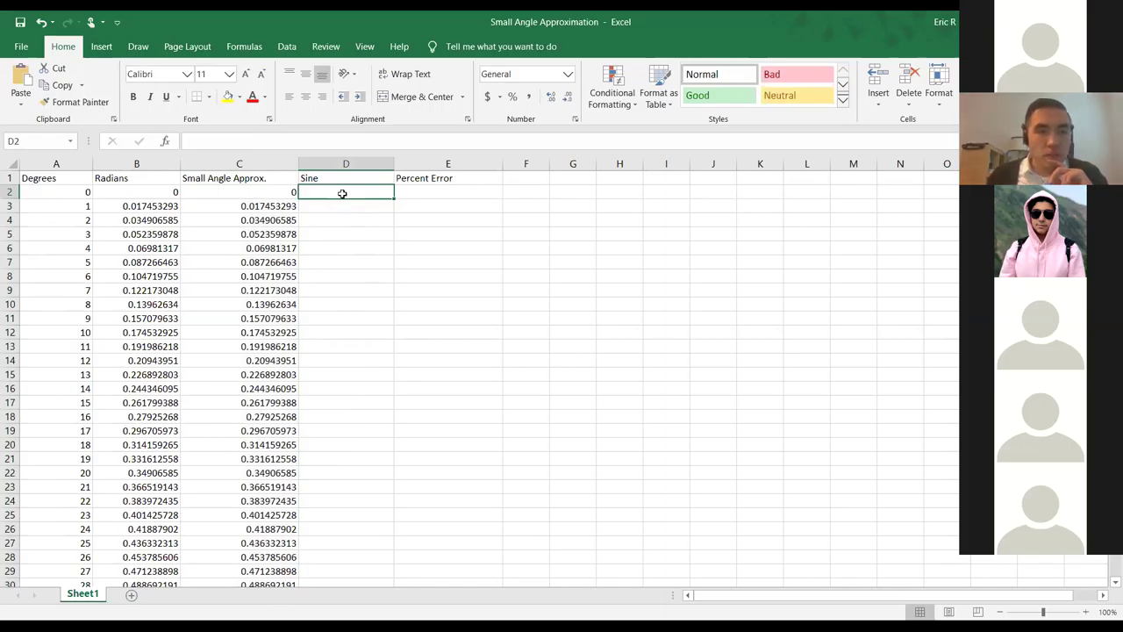
click(304, 140)
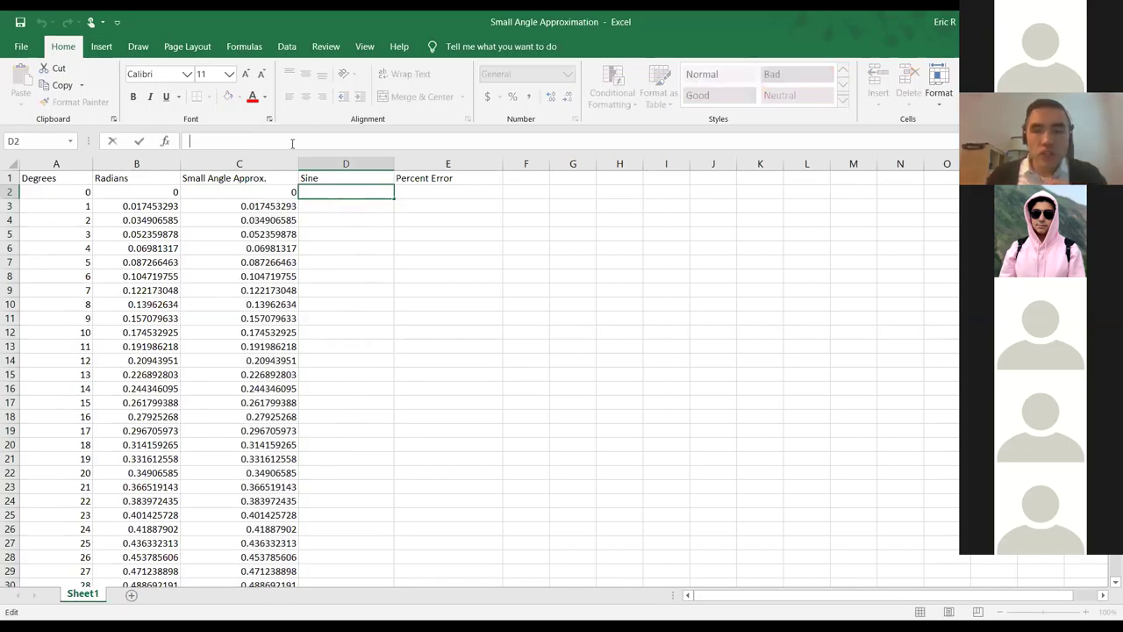
text(=)
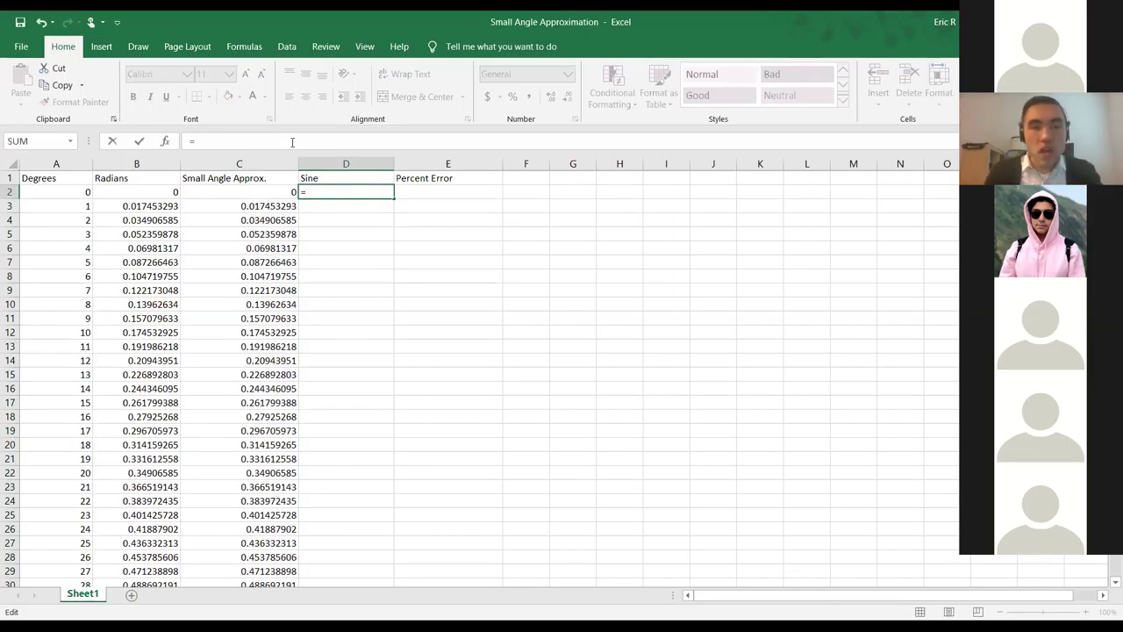
text(sin)
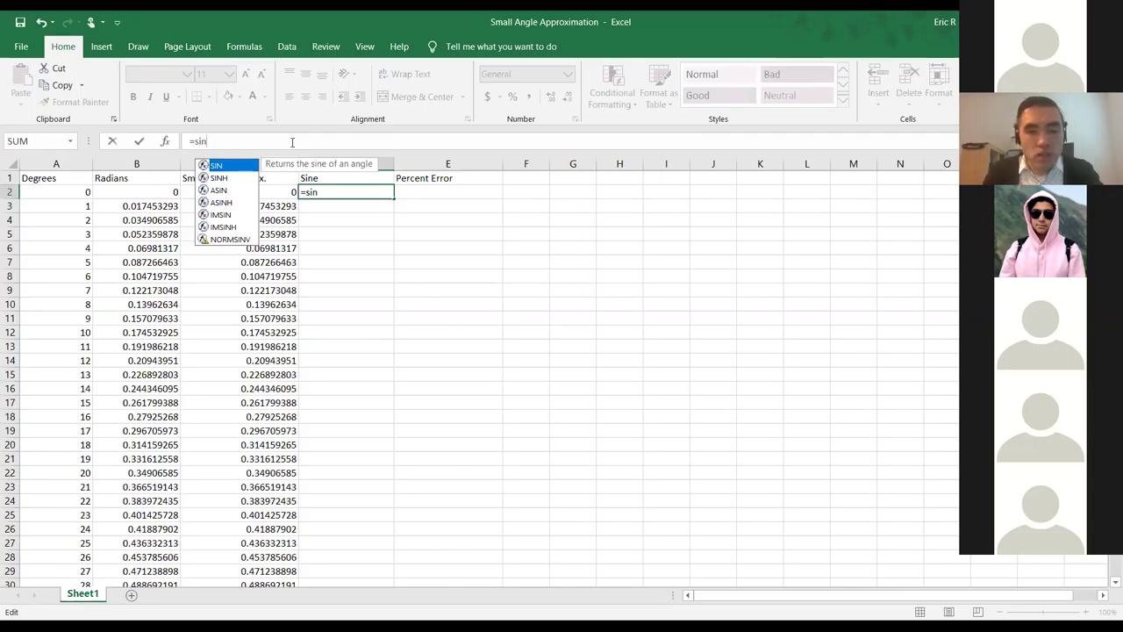
text(()
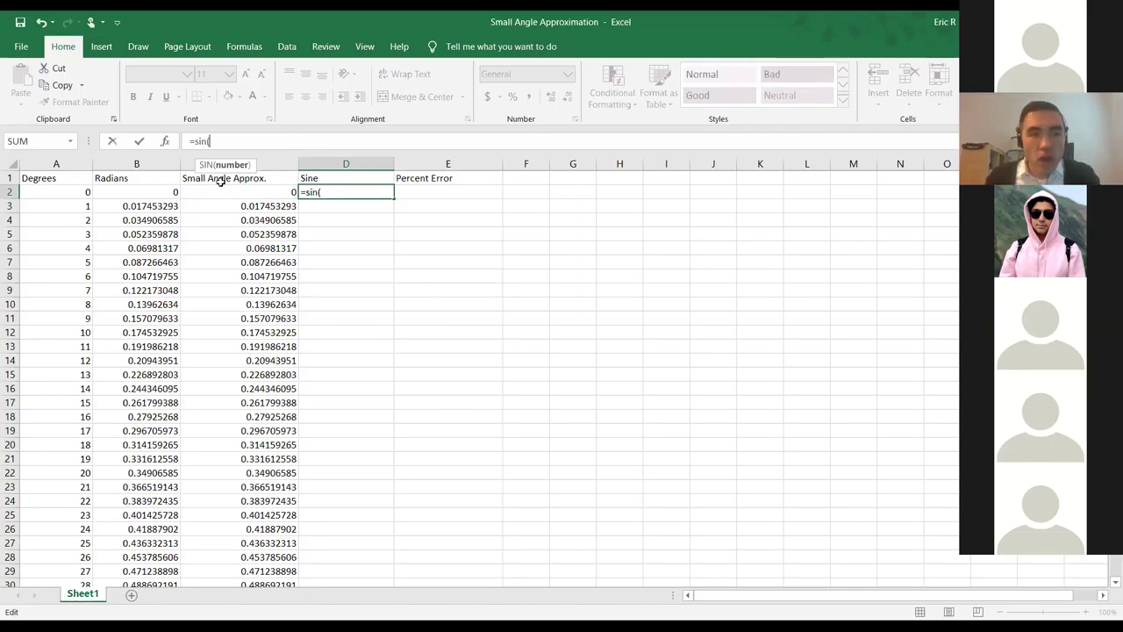
click(76, 193)
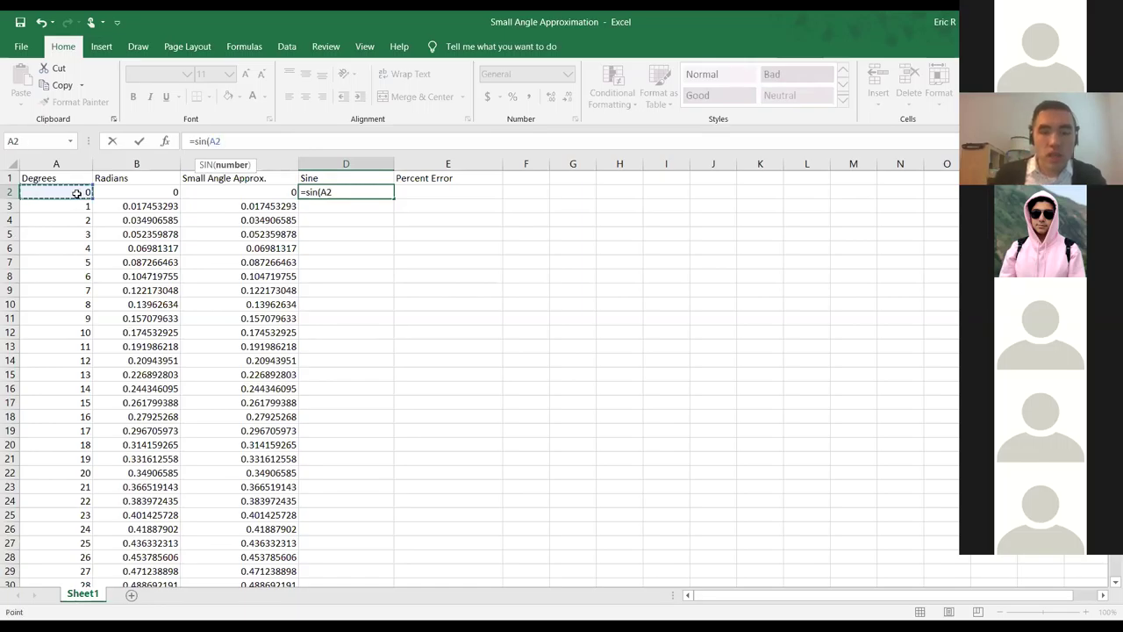
text())
key(Return)
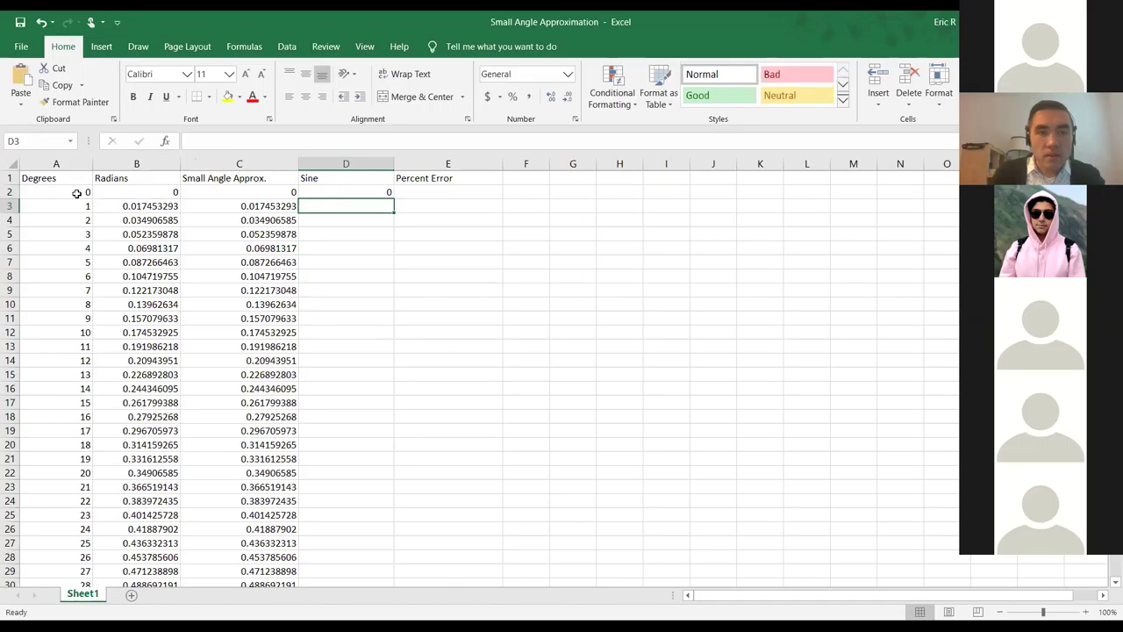
- Fill the sine formula from D2 down to D182
click(313, 191)
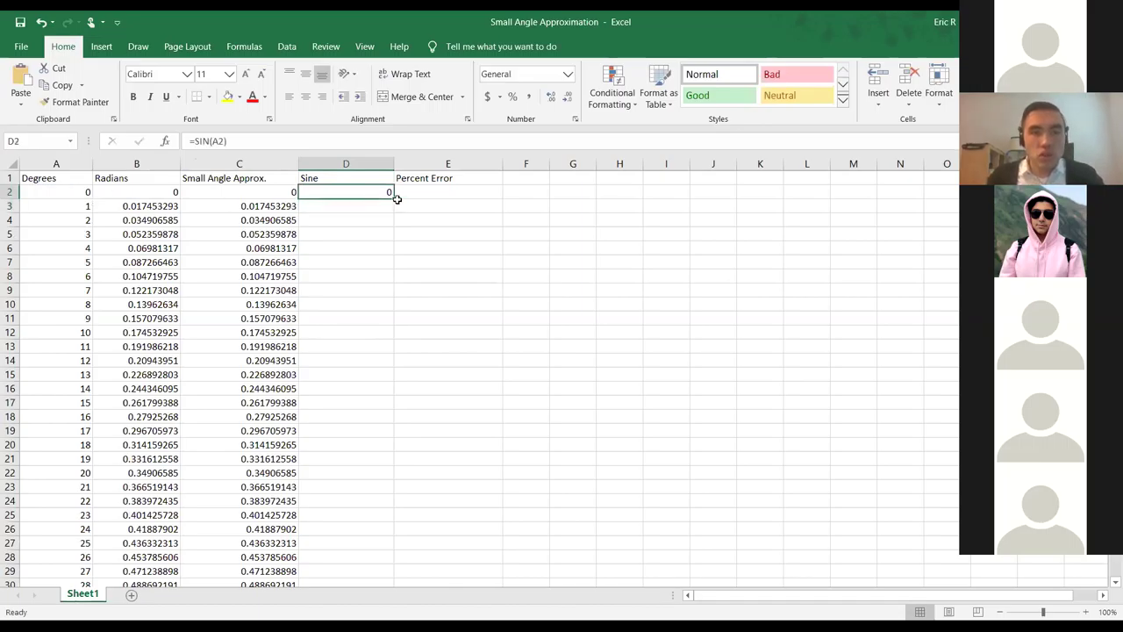
drag(394, 197, 389, 367)
drag(408, 407, 343, 542)
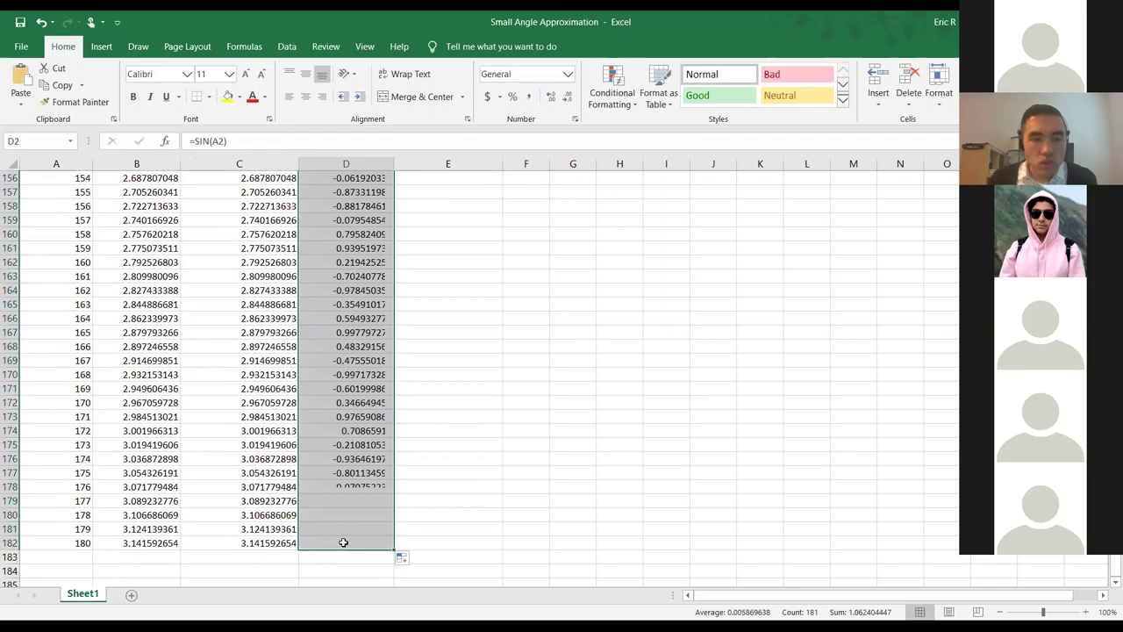
scroll(377, 519, up, 18)
scroll(376, 519, up, 20)
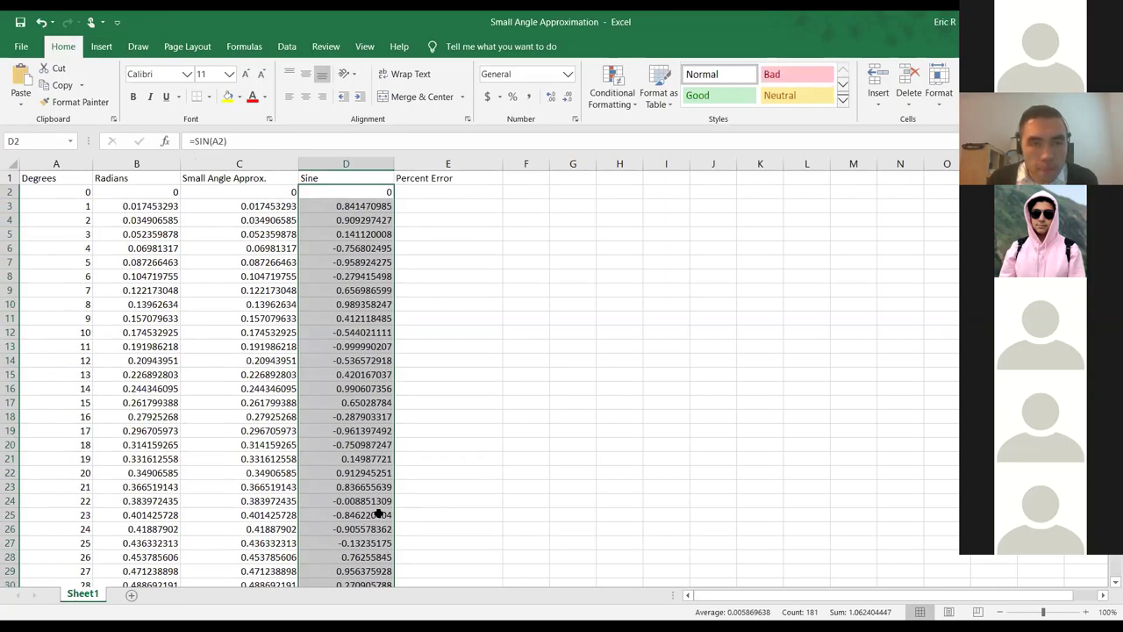
- Check the degree-based sine formulas in column D and undo their fill below D2
click(367, 488)
click(359, 288)
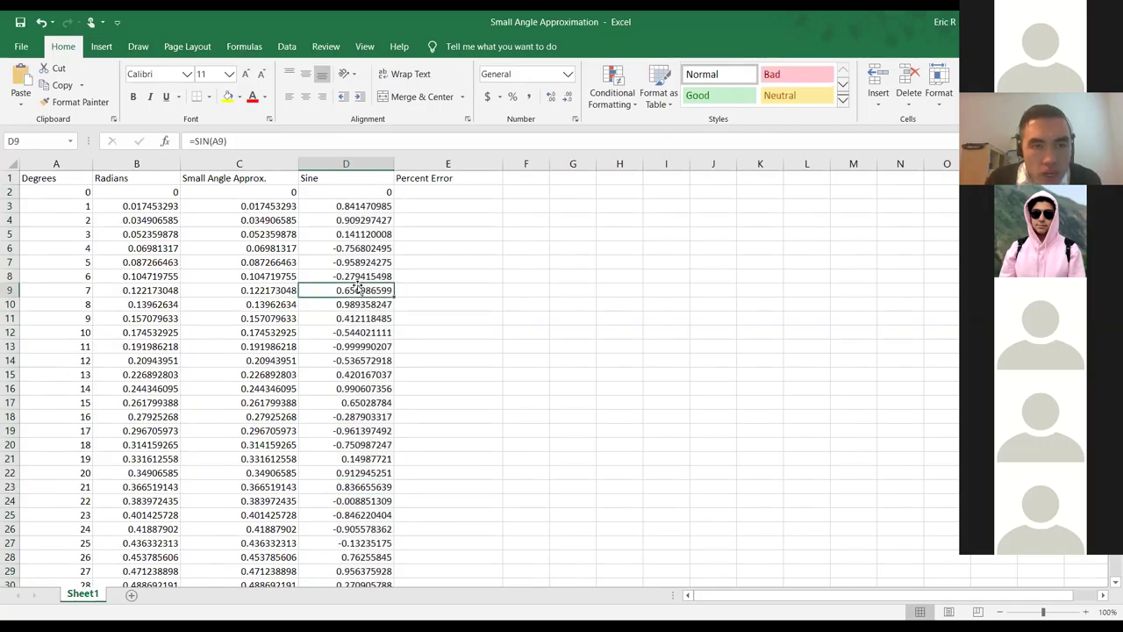
click(360, 205)
click(359, 192)
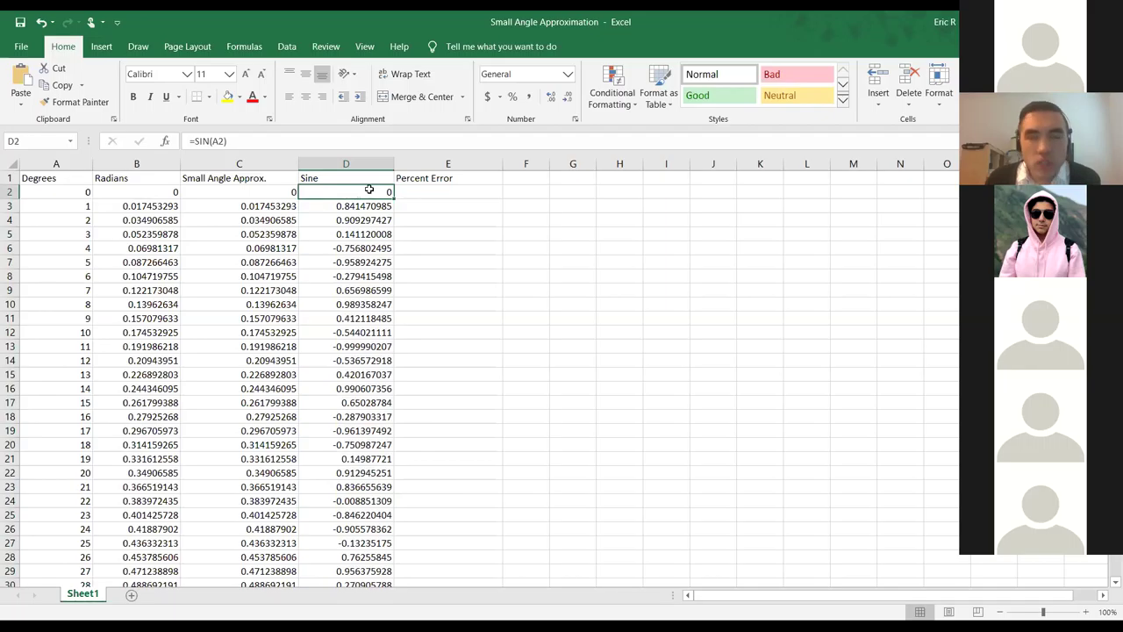
drag(394, 199, 397, 507)
key(ctrl+z)
key(ctrl+z)
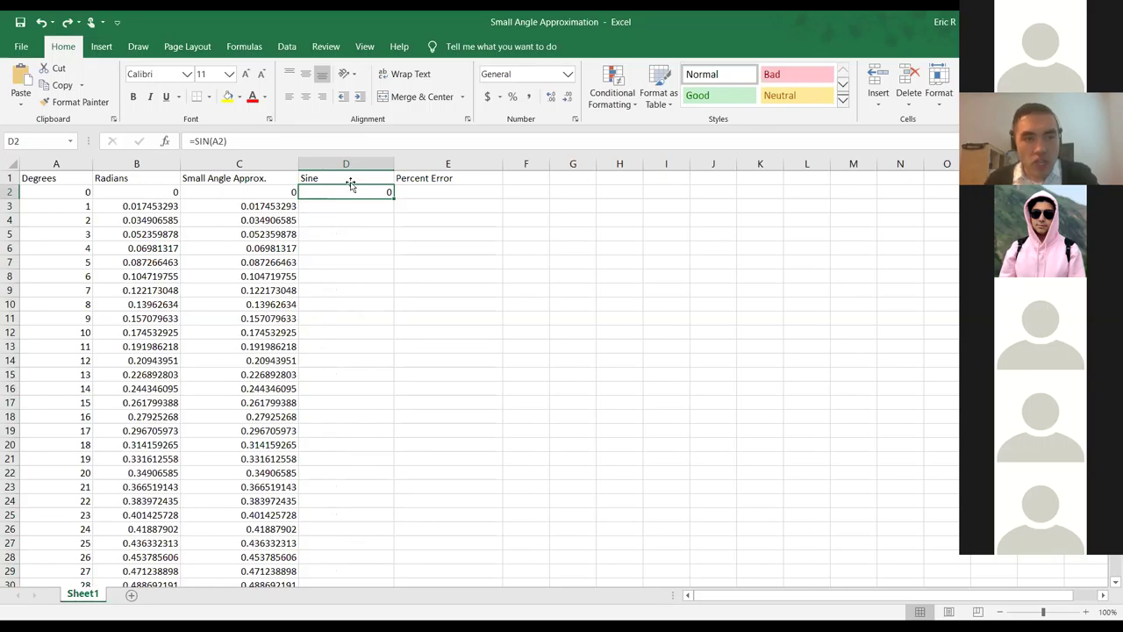
- Change the sine formula in D2 to =SIN(B2) so it uses radians, and fill it down to D182
click(292, 141)
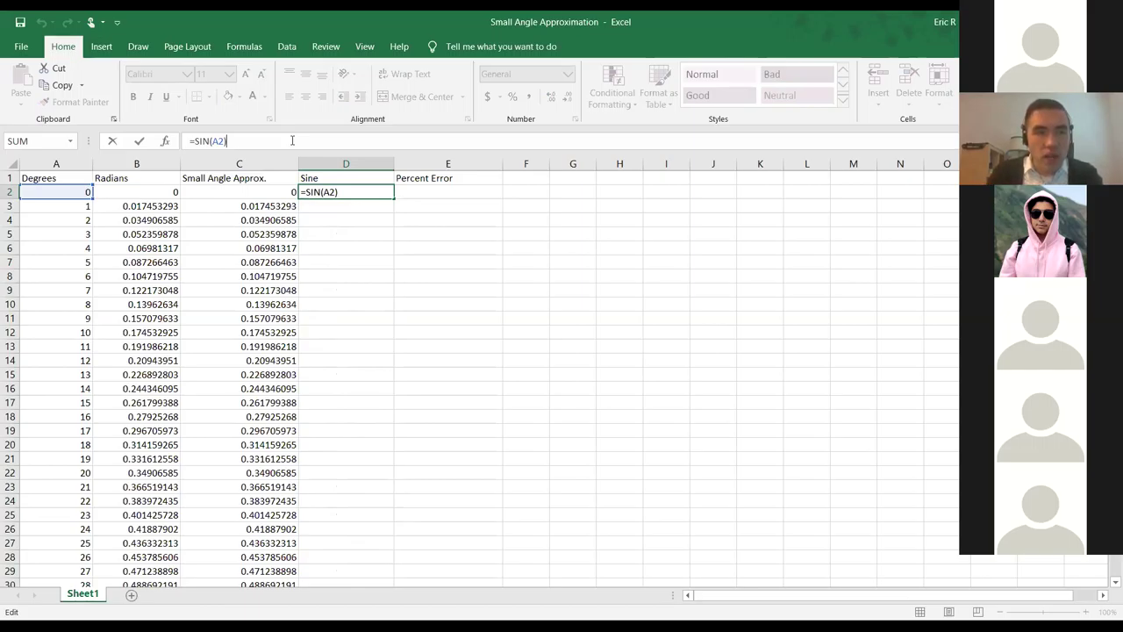
key(BackSpace)
key(BackSpace)
key(BackSpace)
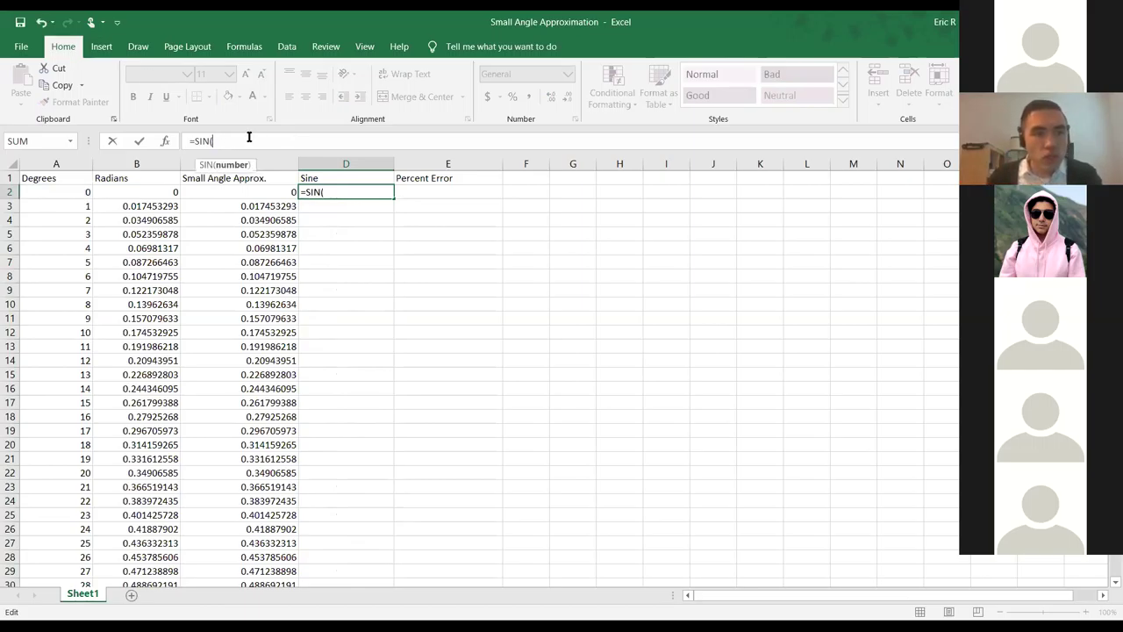
click(160, 192)
key(Return)
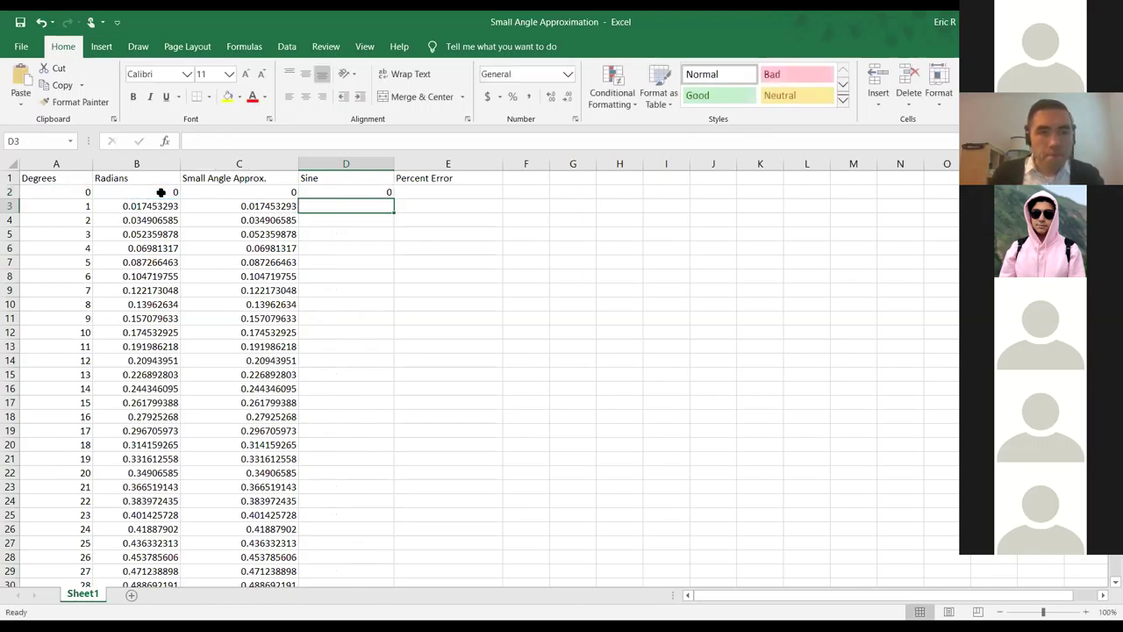
click(350, 193)
drag(389, 195, 341, 560)
scroll(340, 507, up, 20)
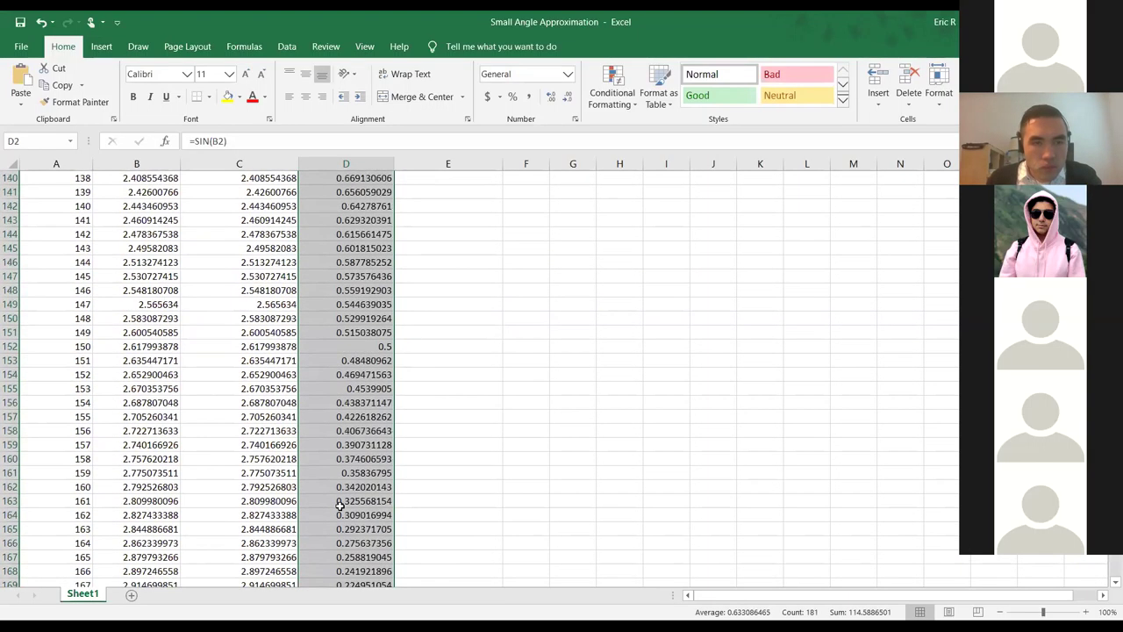
scroll(341, 506, up, 12)
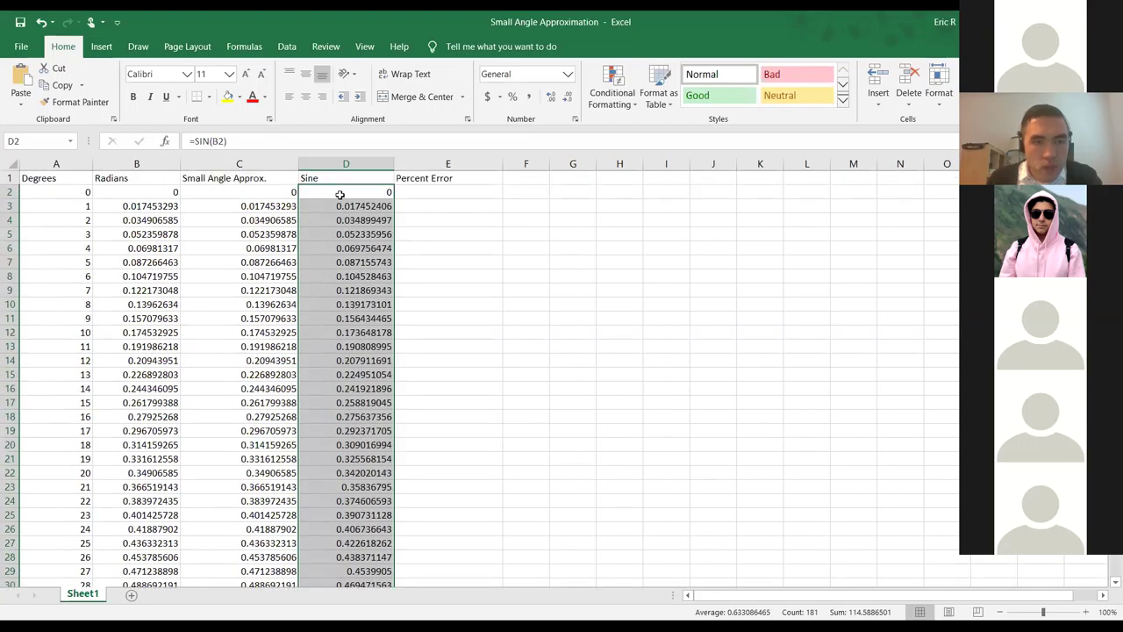
click(339, 194)
click(218, 141)
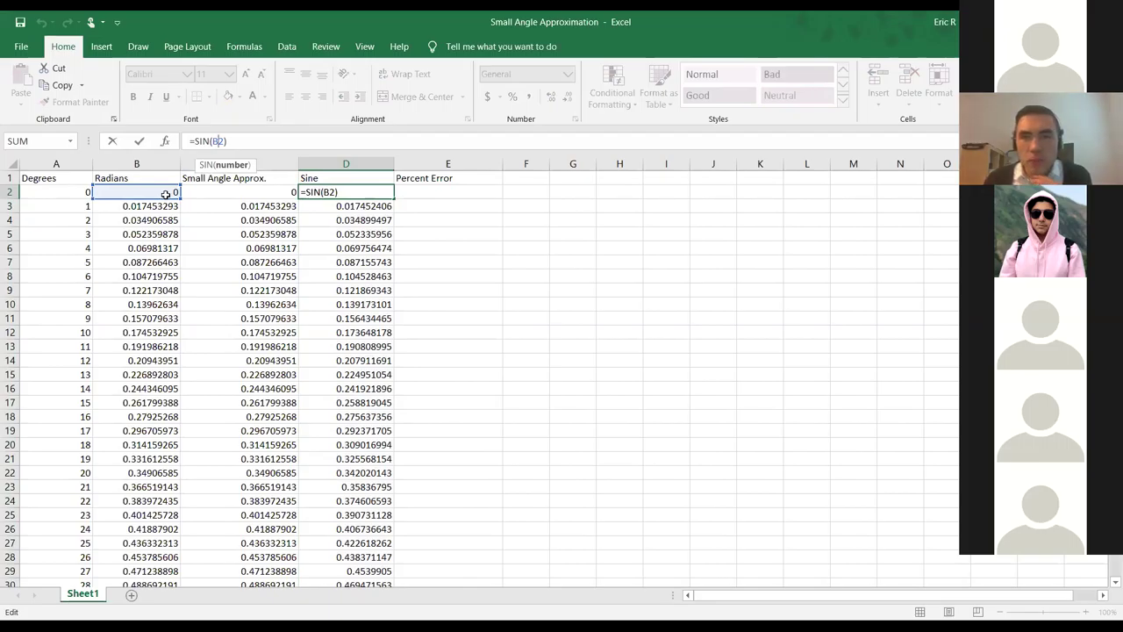
- Build the relative error formula =(D2-C2)/D2 in cell E2, comparing the sine with the small angle approximation
click(434, 202)
click(443, 190)
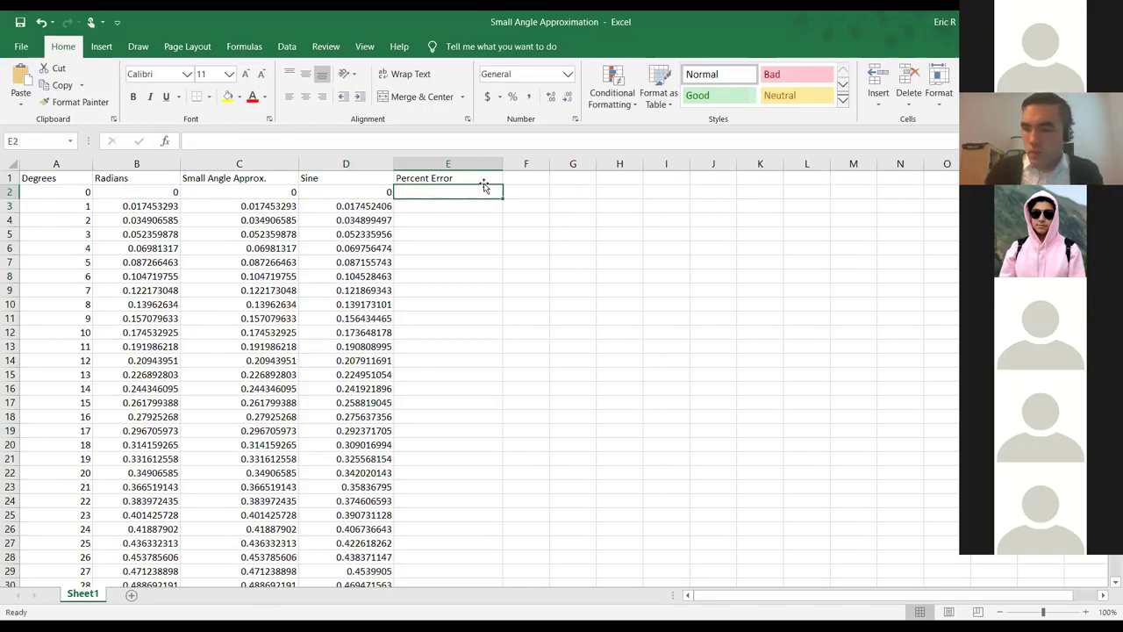
text(=)
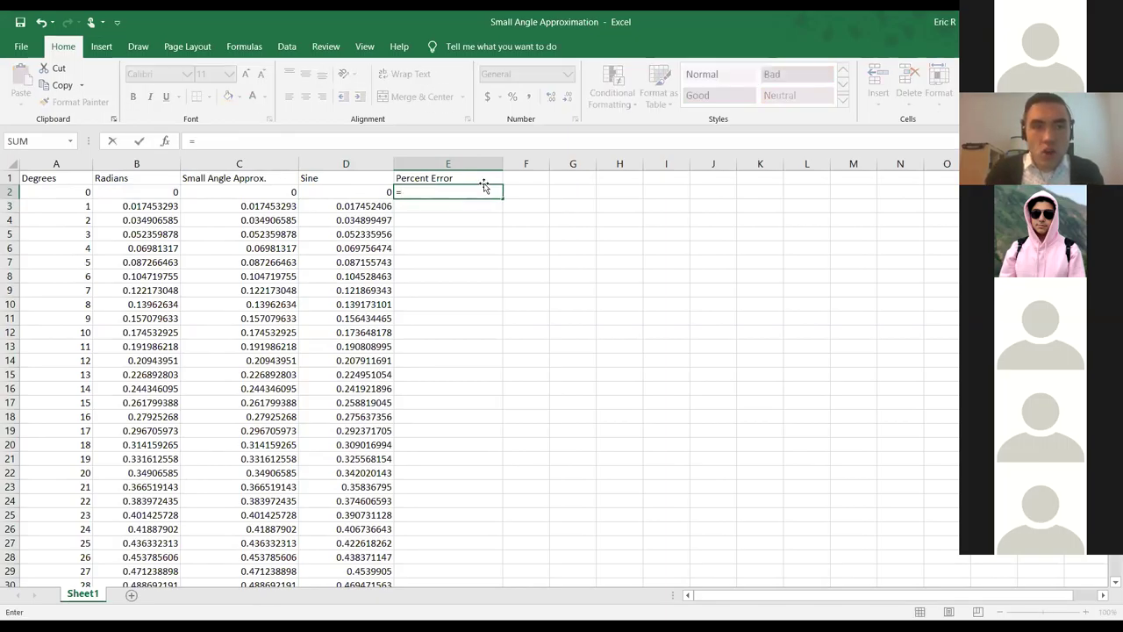
text(()
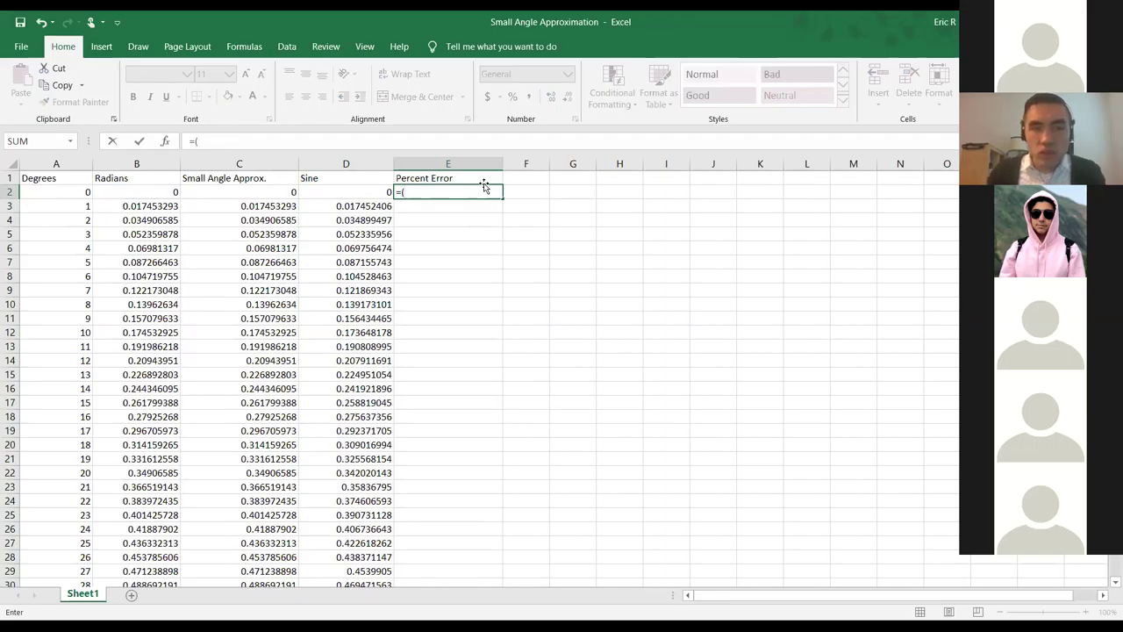
click(258, 191)
text(-)
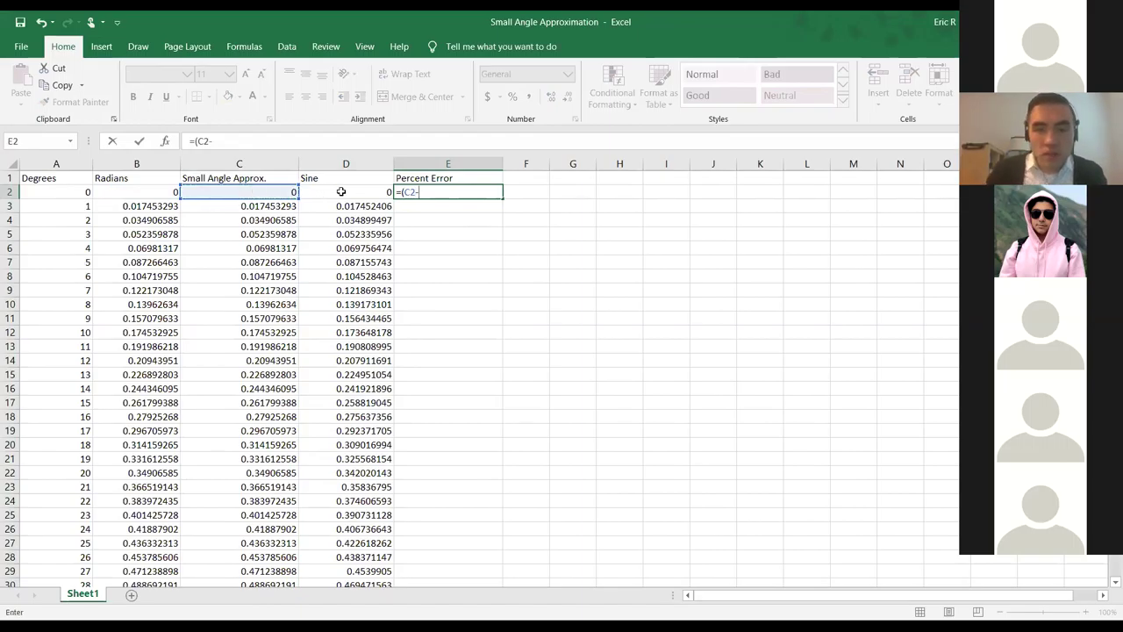
key(BackSpace)
key(BackSpace)
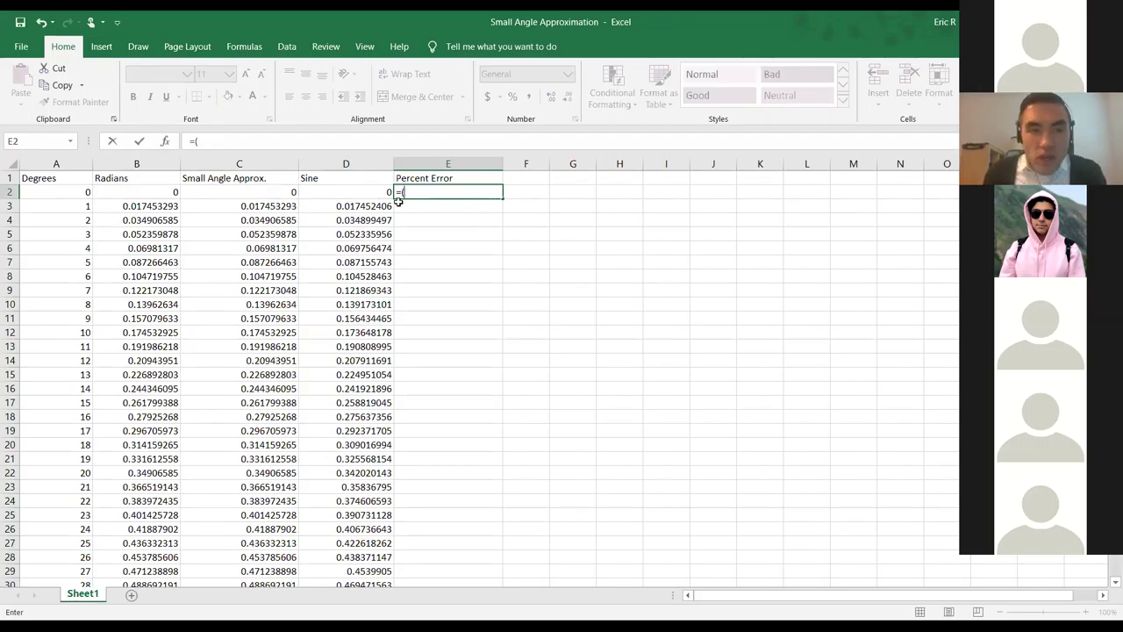
click(352, 192)
text(-)
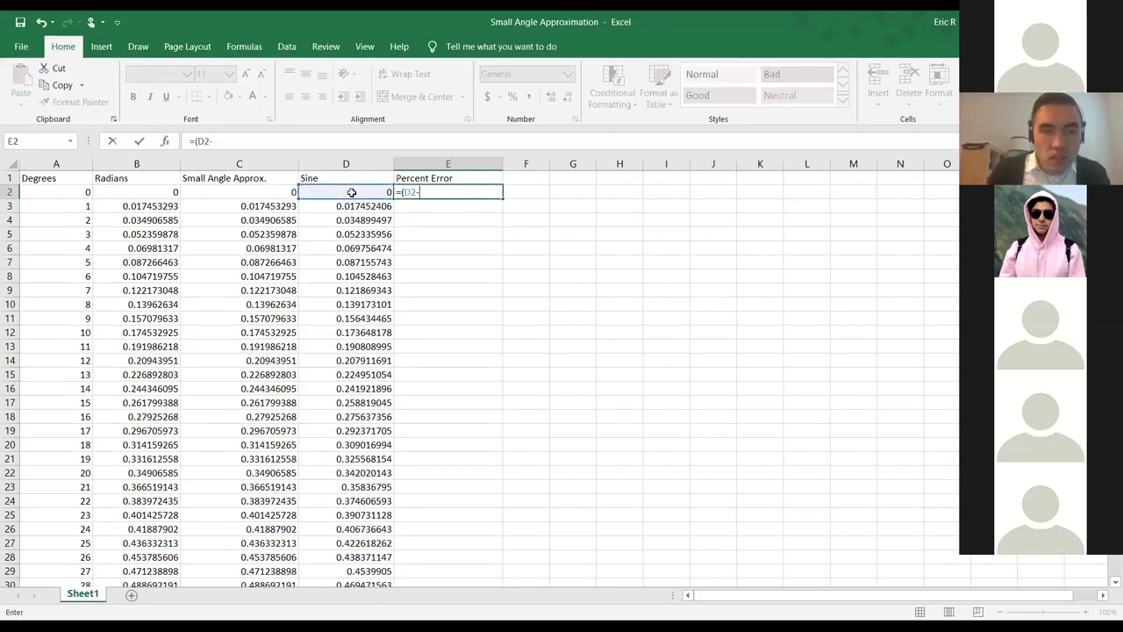
click(223, 191)
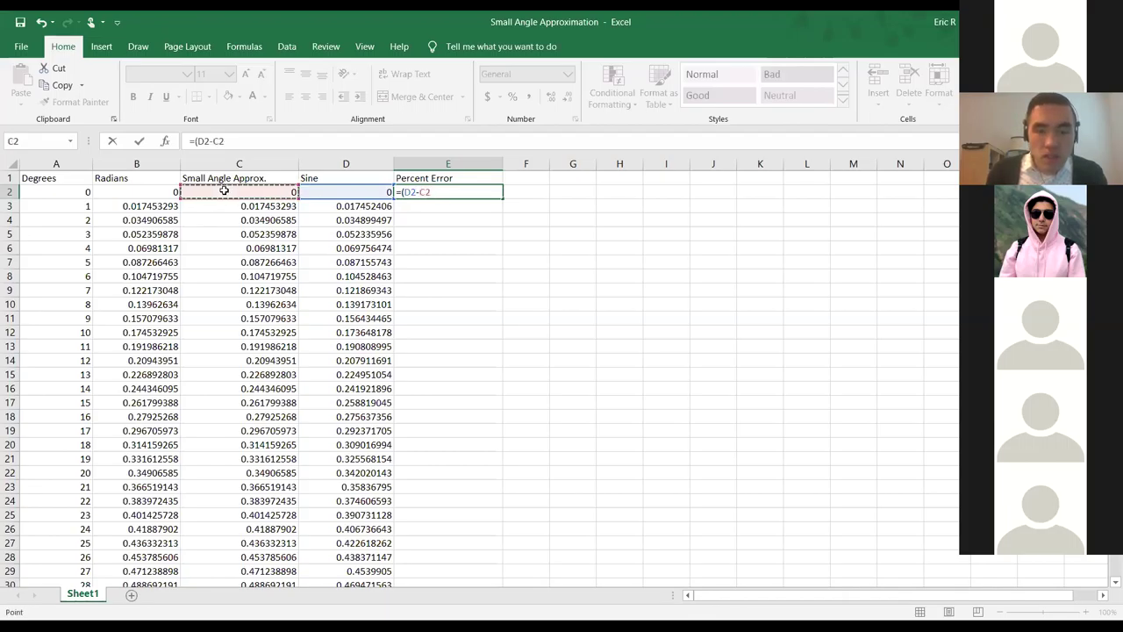
text()/)
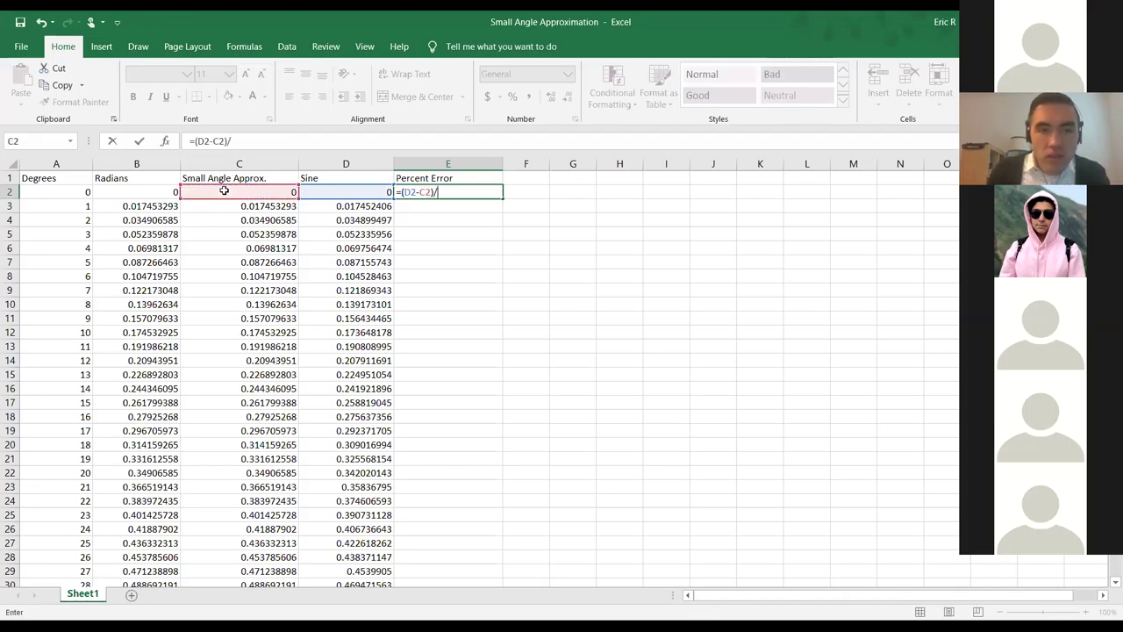
click(350, 191)
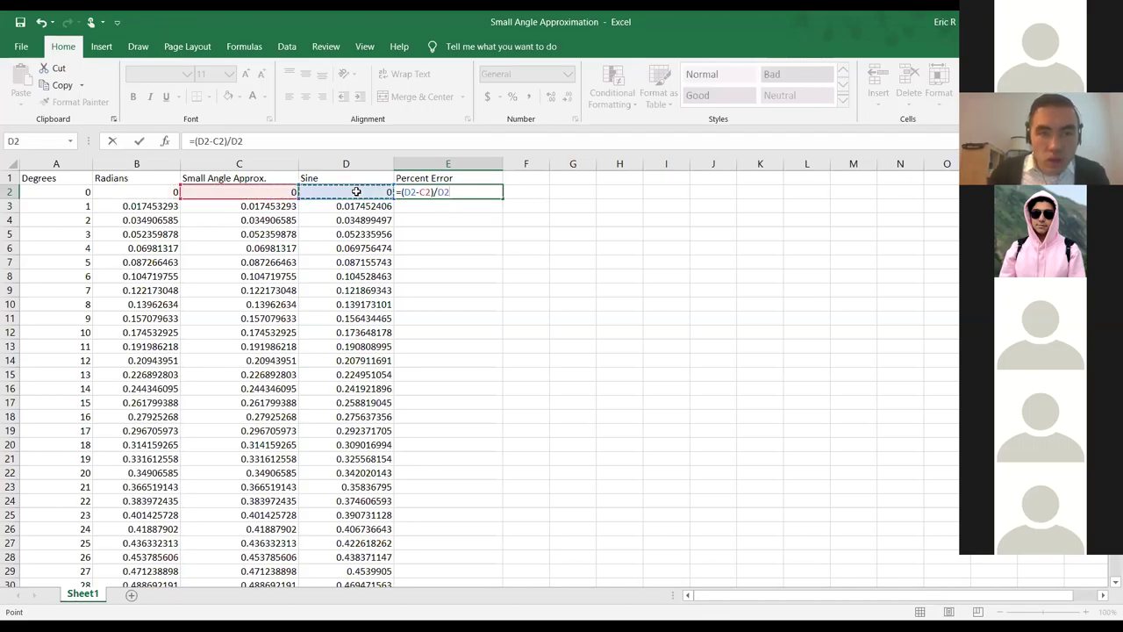
- Multiply the E2 formula by 100 so that it reads =100*(D2-C2)/D2, and commit it
click(400, 191)
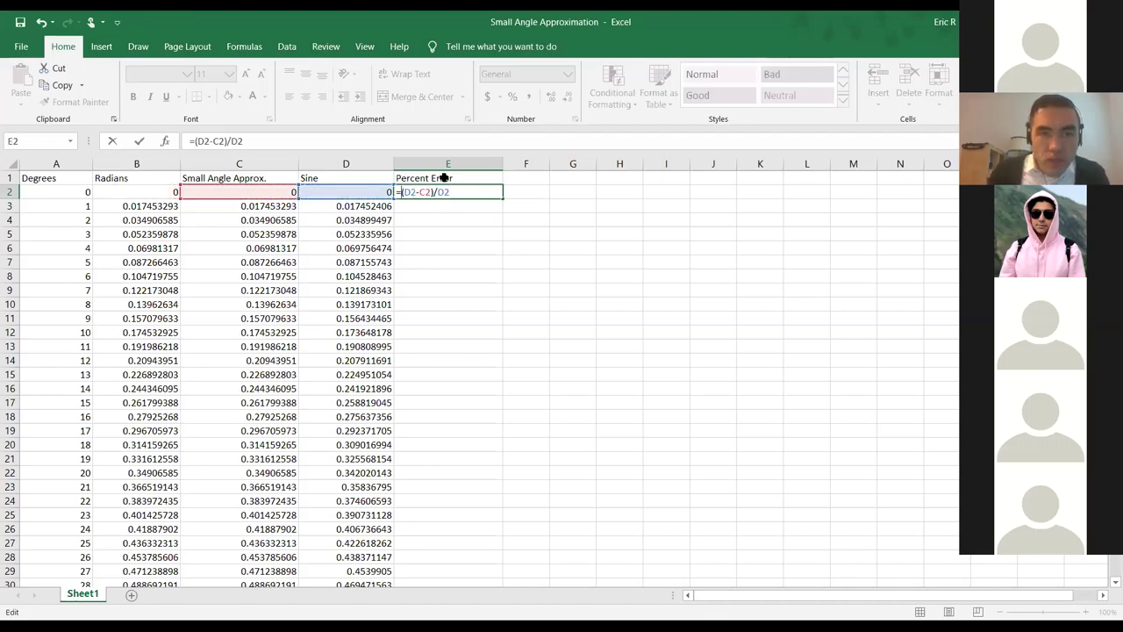
text(100*)
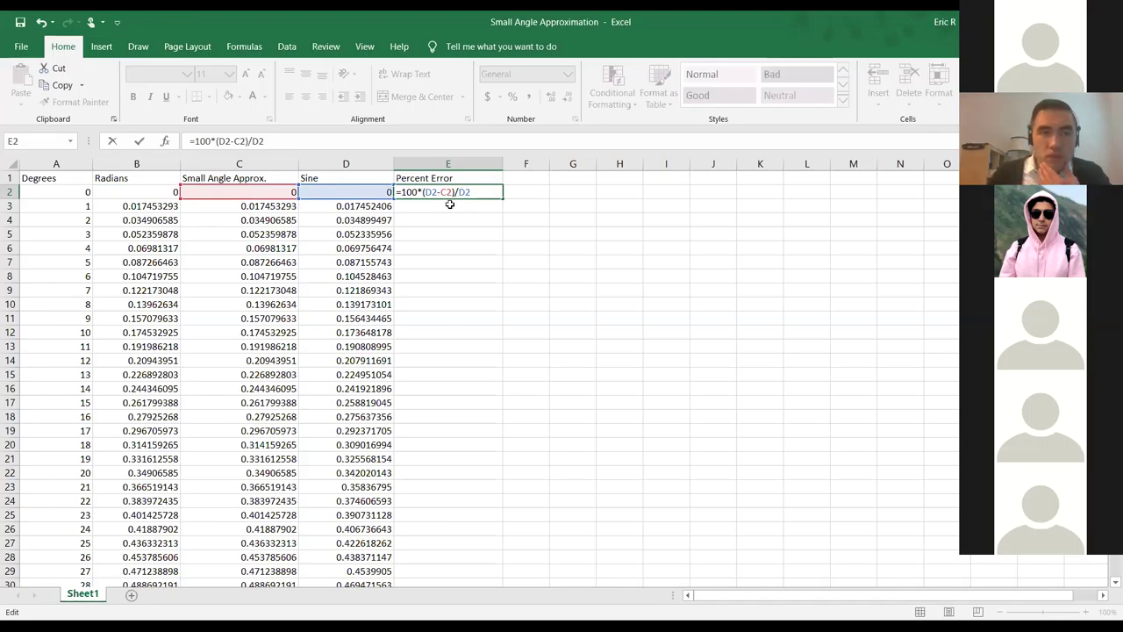
key(Return)
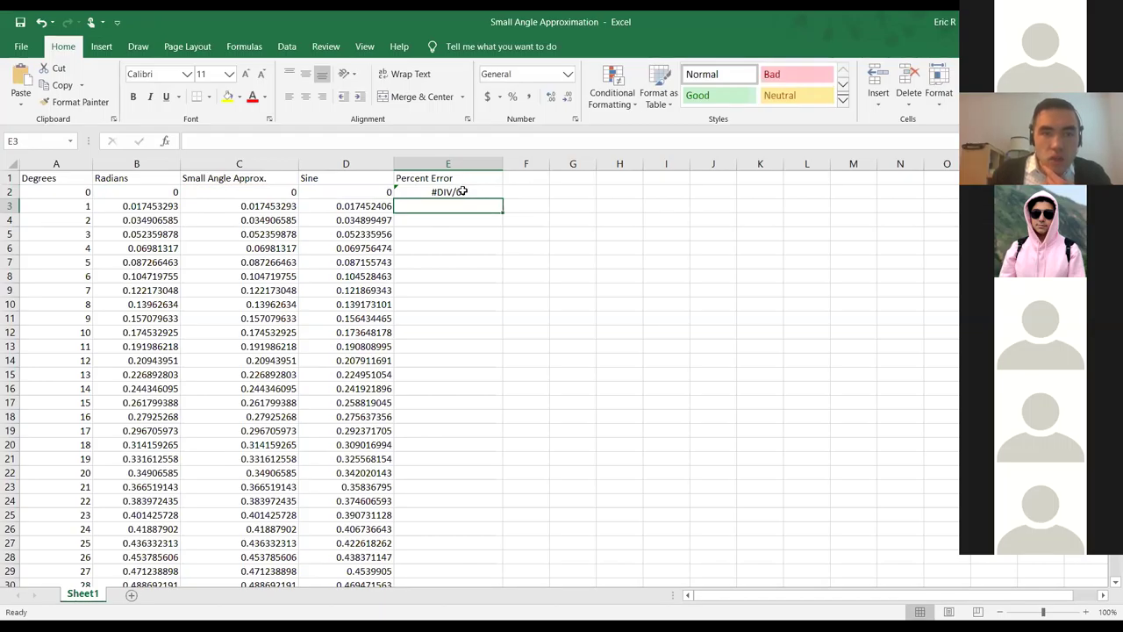
- Fill the percent error formula from E2 down to E182
click(463, 191)
drag(501, 198, 441, 556)
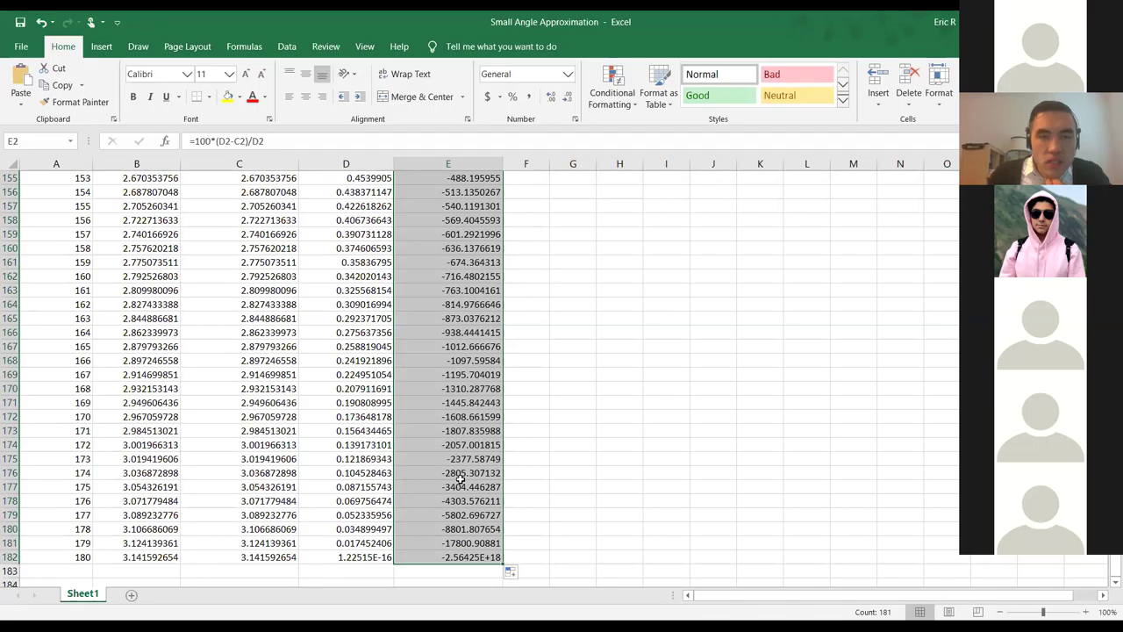
scroll(460, 478, up, 7)
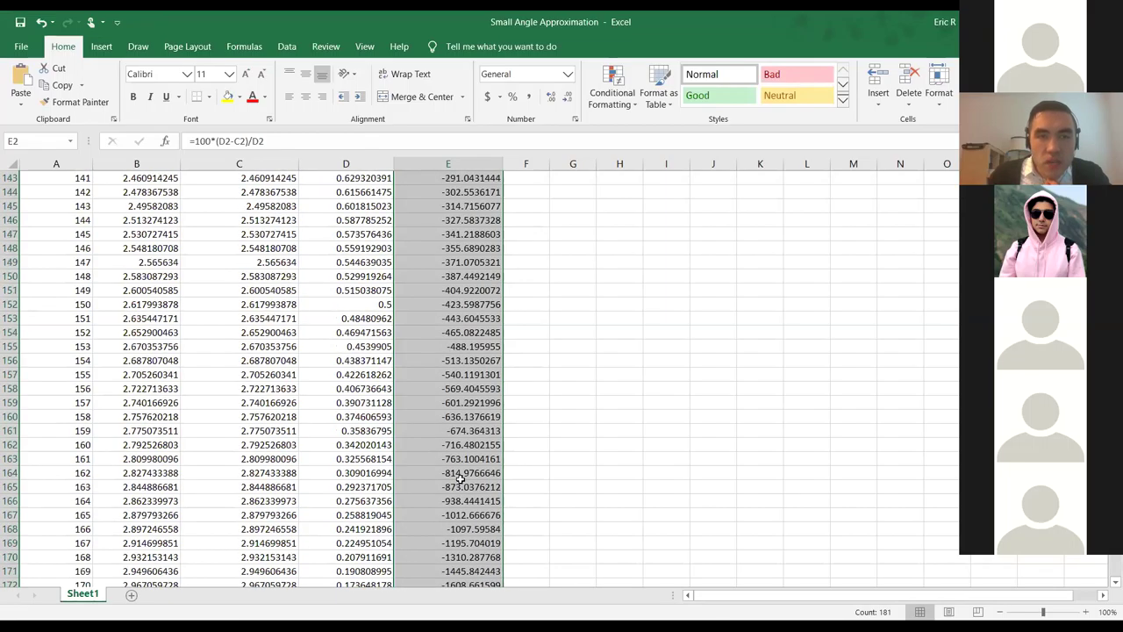
scroll(460, 478, up, 2)
scroll(460, 478, up, 20)
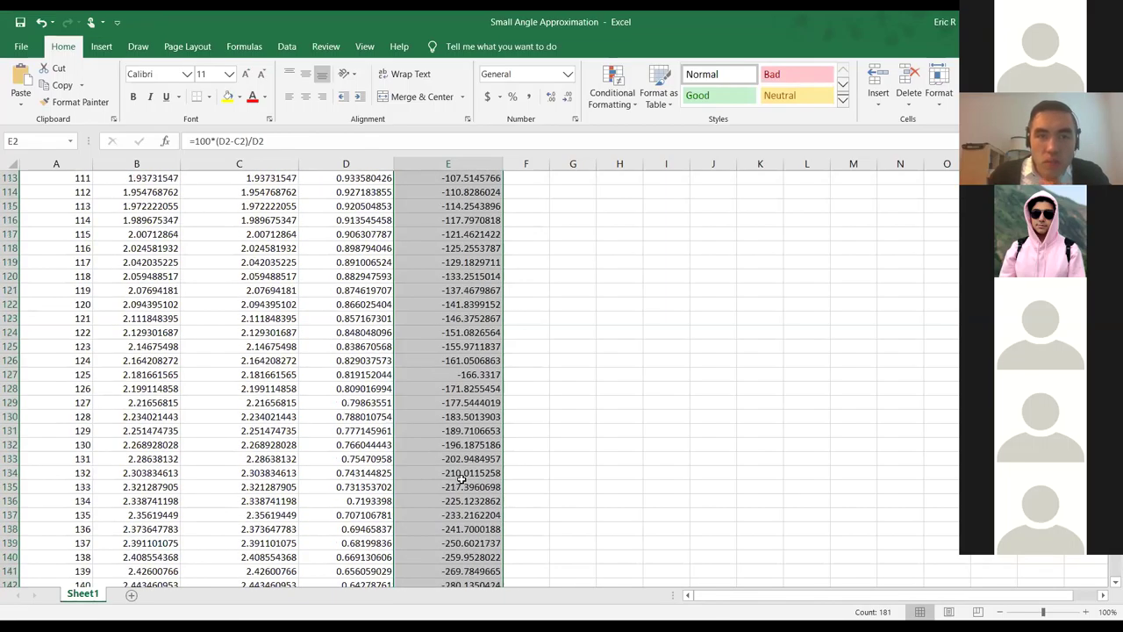
scroll(460, 478, up, 5)
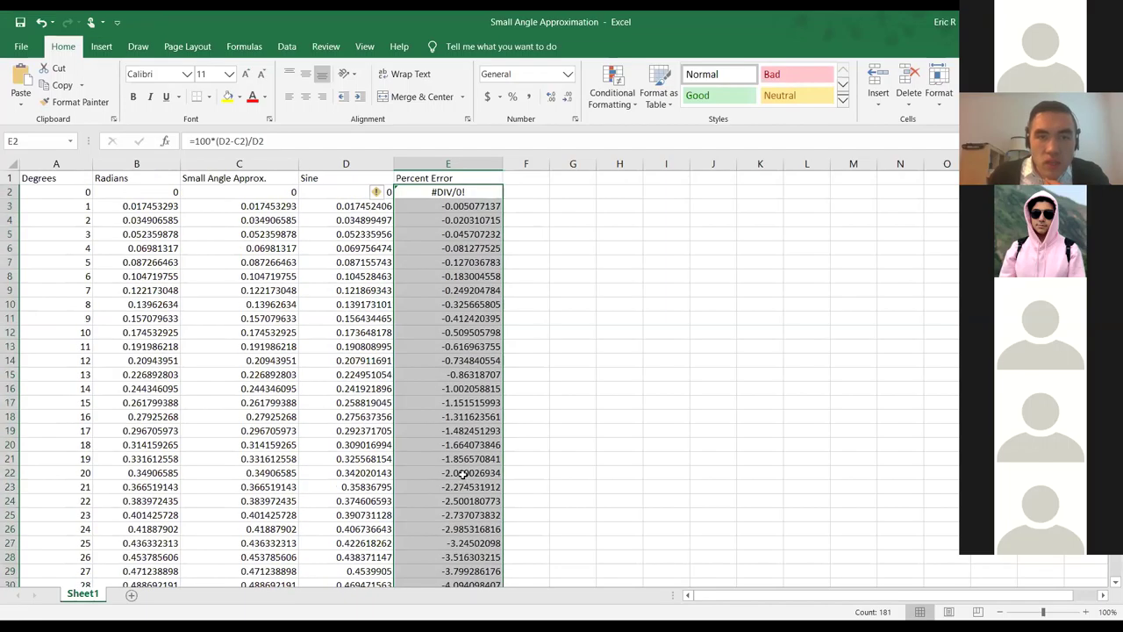
- Examine the percent error at 1, 15, 30 and 109 degrees, highlighting the rows for 15, 30 and 109 degrees
click(519, 205)
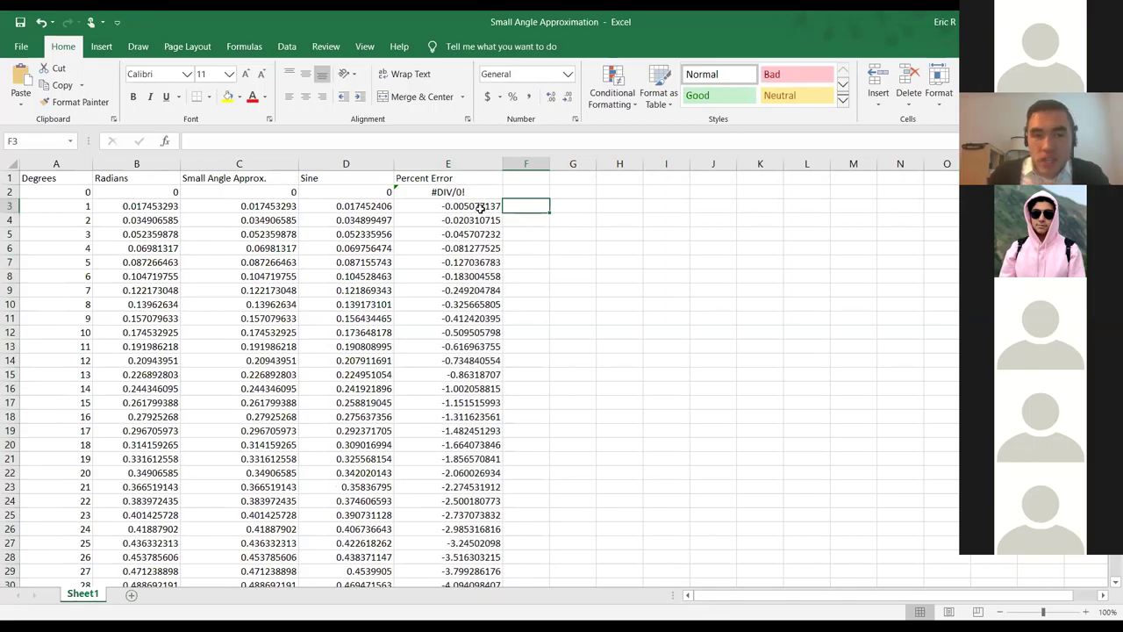
click(480, 207)
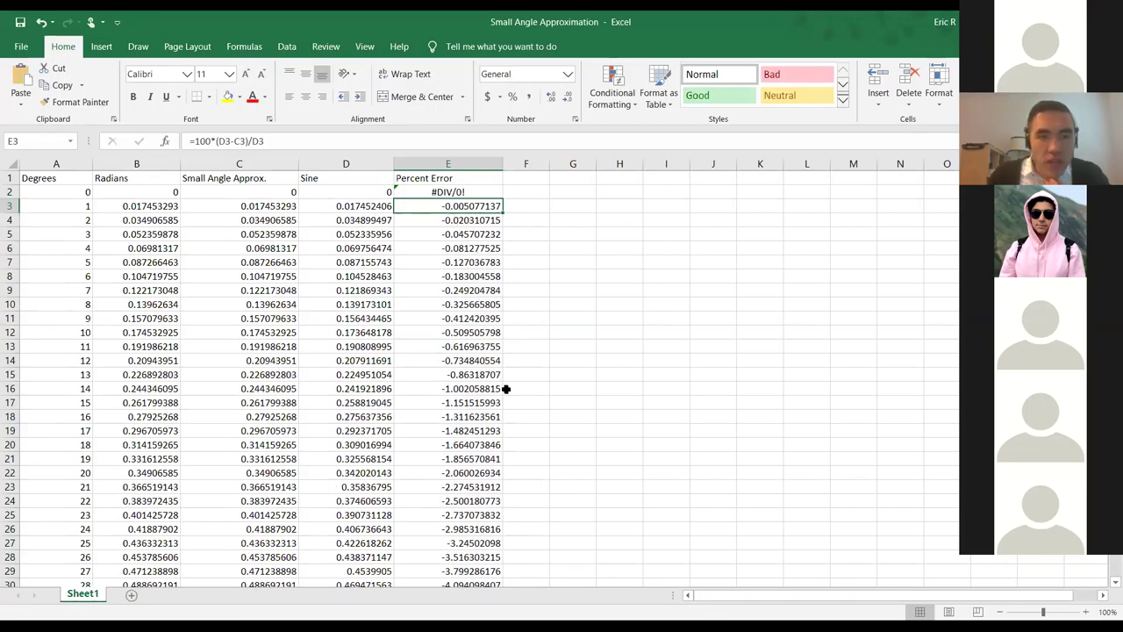
drag(79, 402, 443, 401)
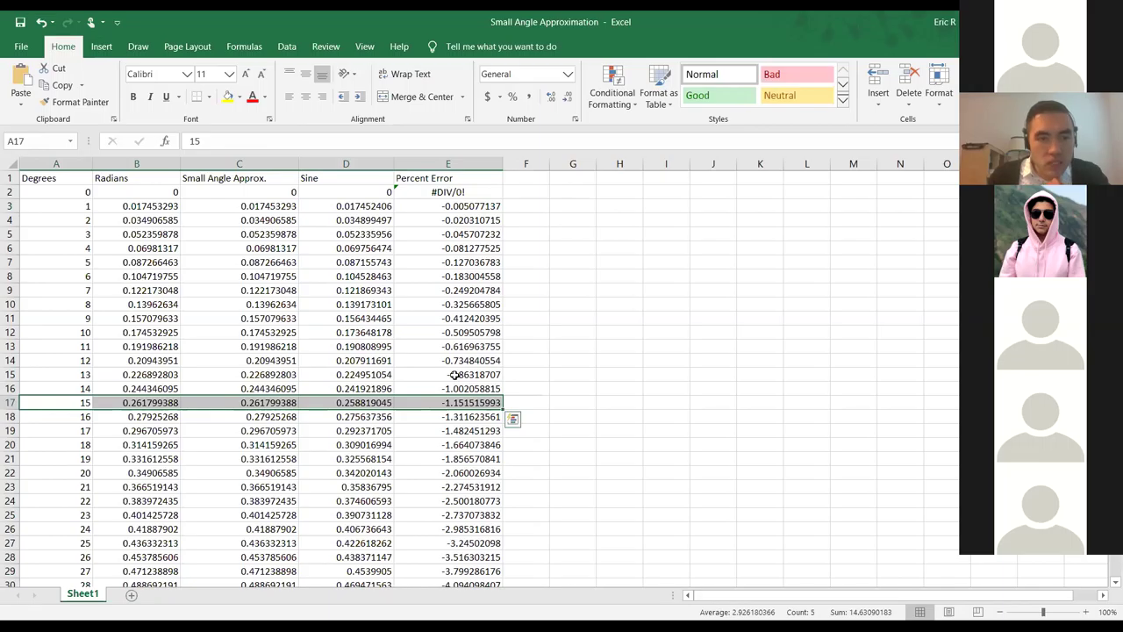
scroll(455, 375, down, 5)
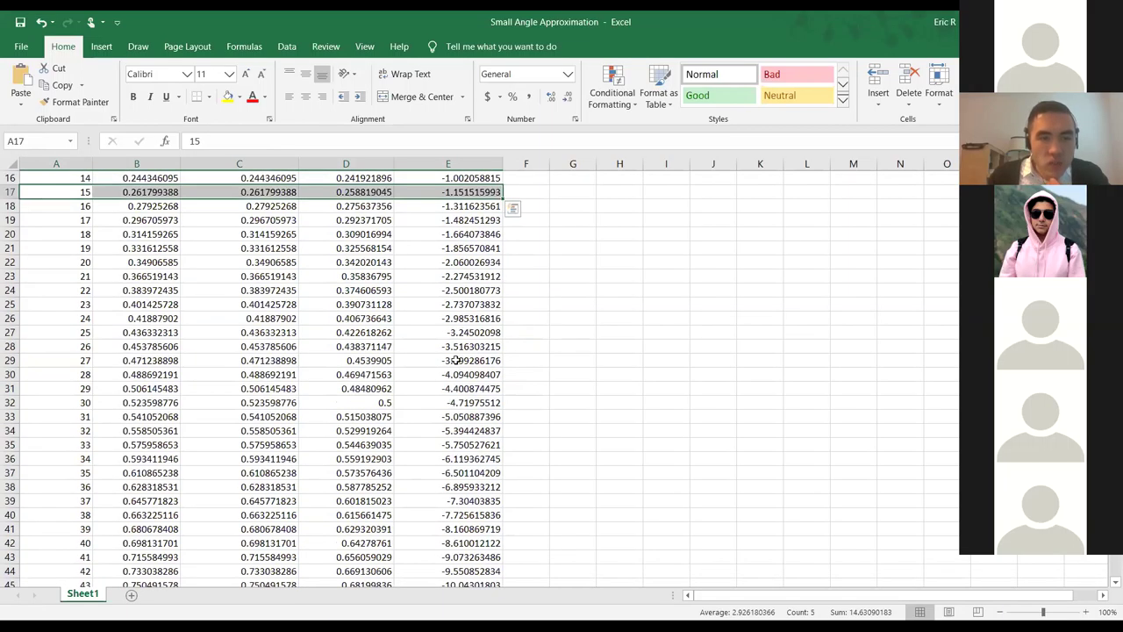
scroll(456, 361, down, 1)
drag(76, 361, 489, 360)
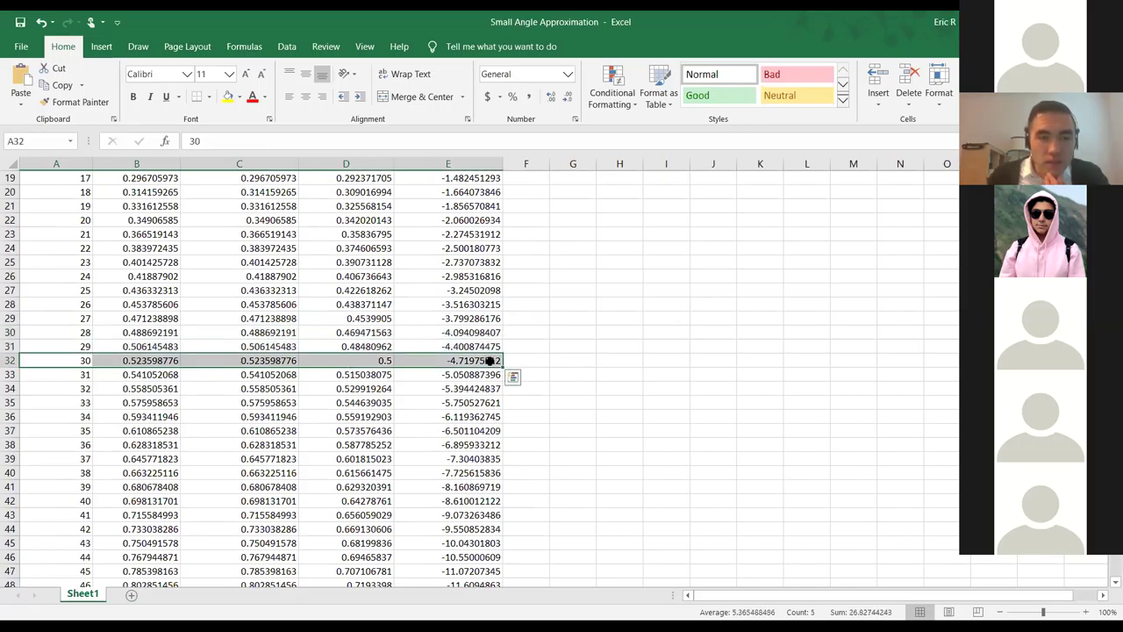
scroll(489, 360, down, 16)
scroll(489, 361, down, 11)
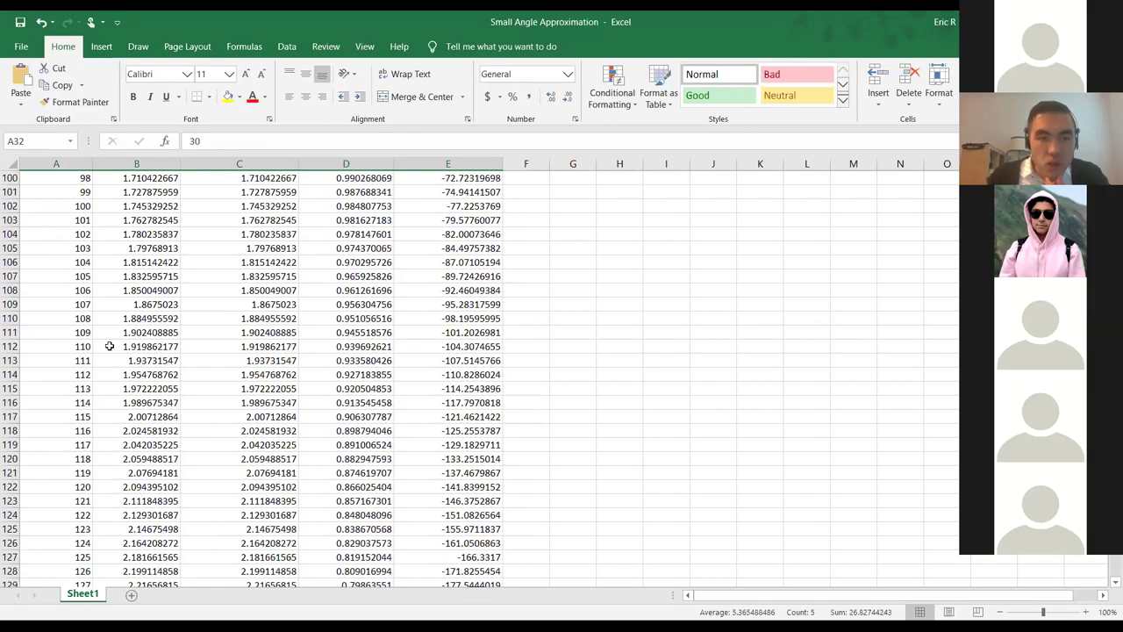
drag(70, 332, 484, 332)
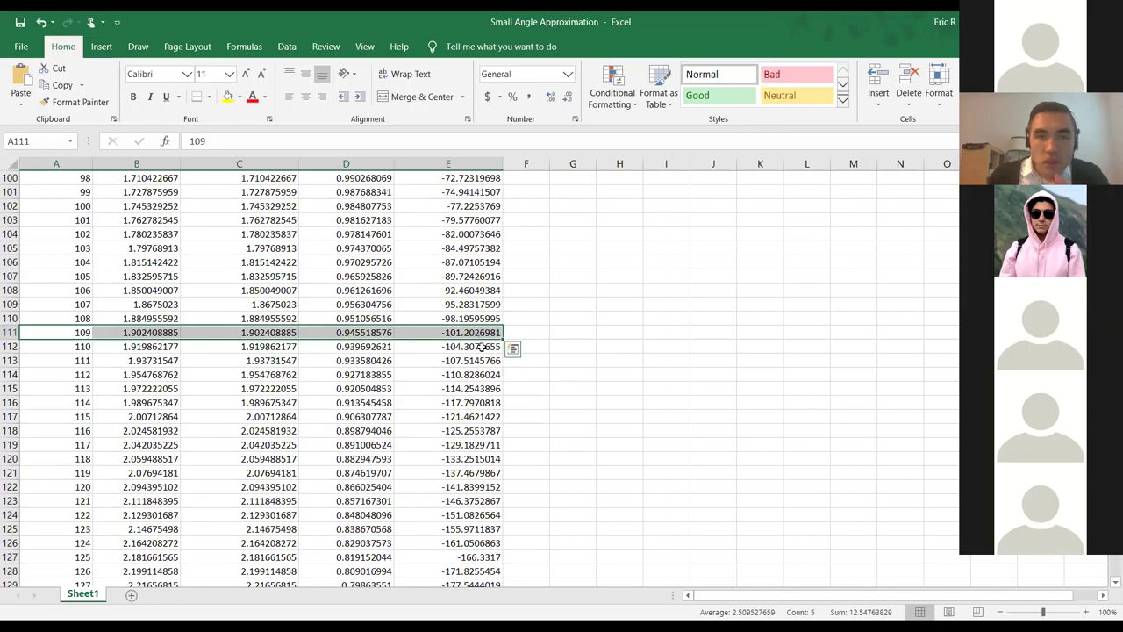
- Review the percent error formulas in E11 and E3, and switch to the Yawcam capture window with the handwritten notes
scroll(507, 313, up, 3)
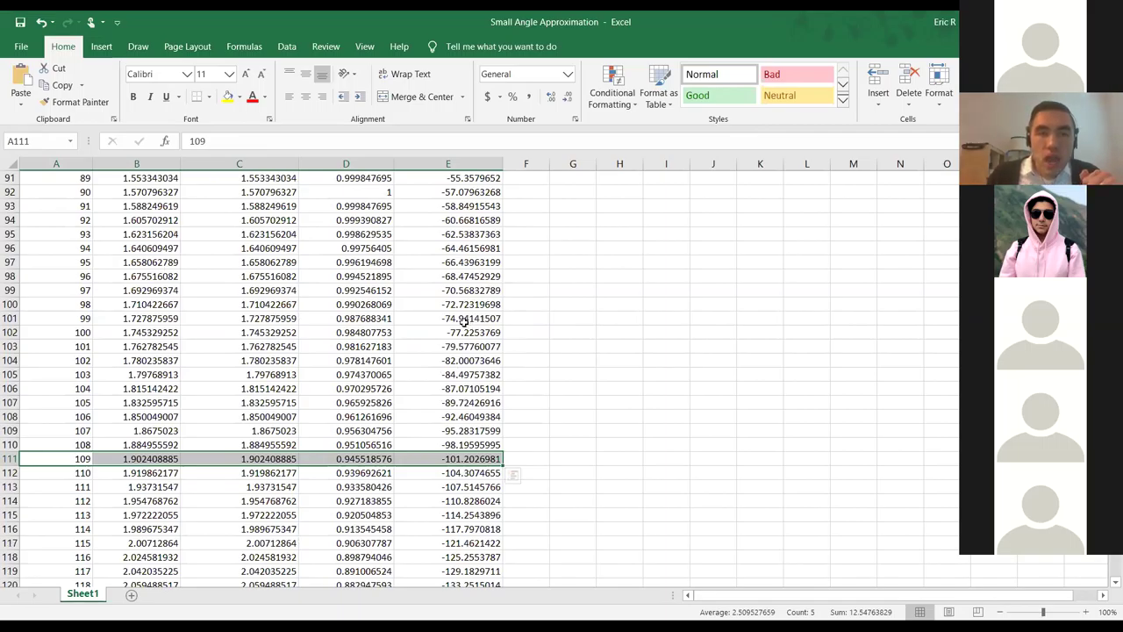
scroll(463, 322, up, 20)
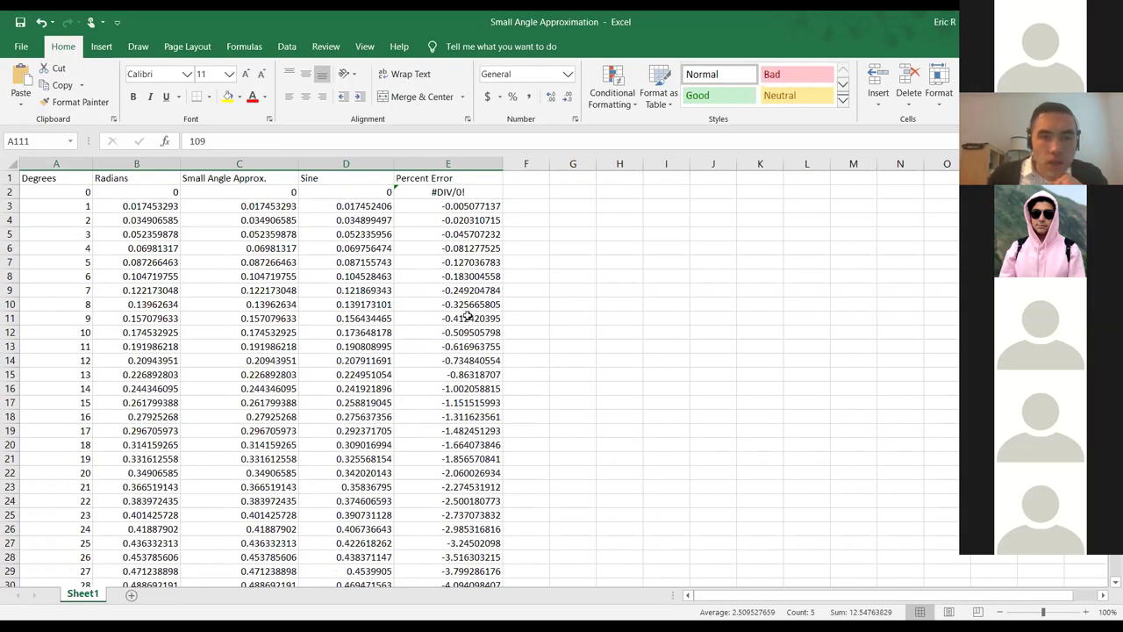
click(465, 320)
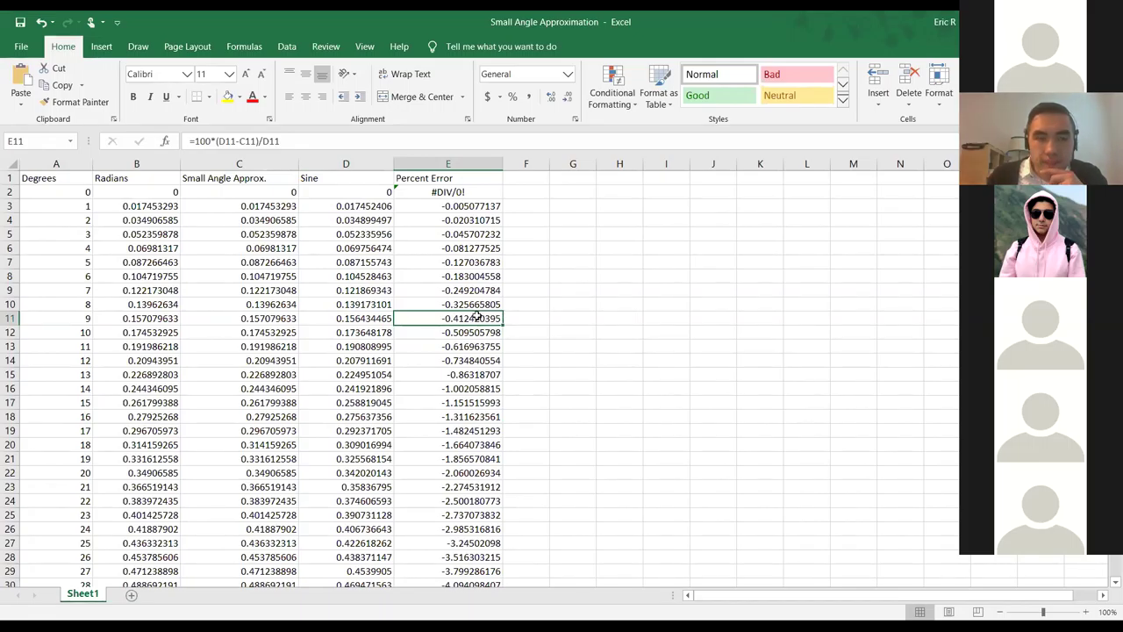
click(441, 209)
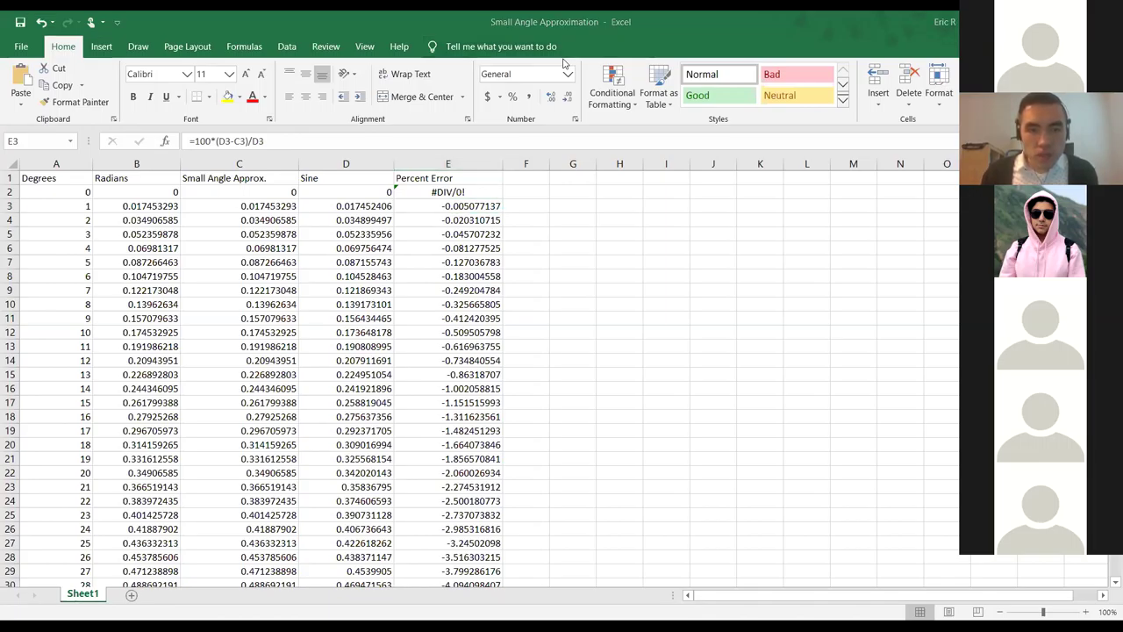
key(alt+Tab)
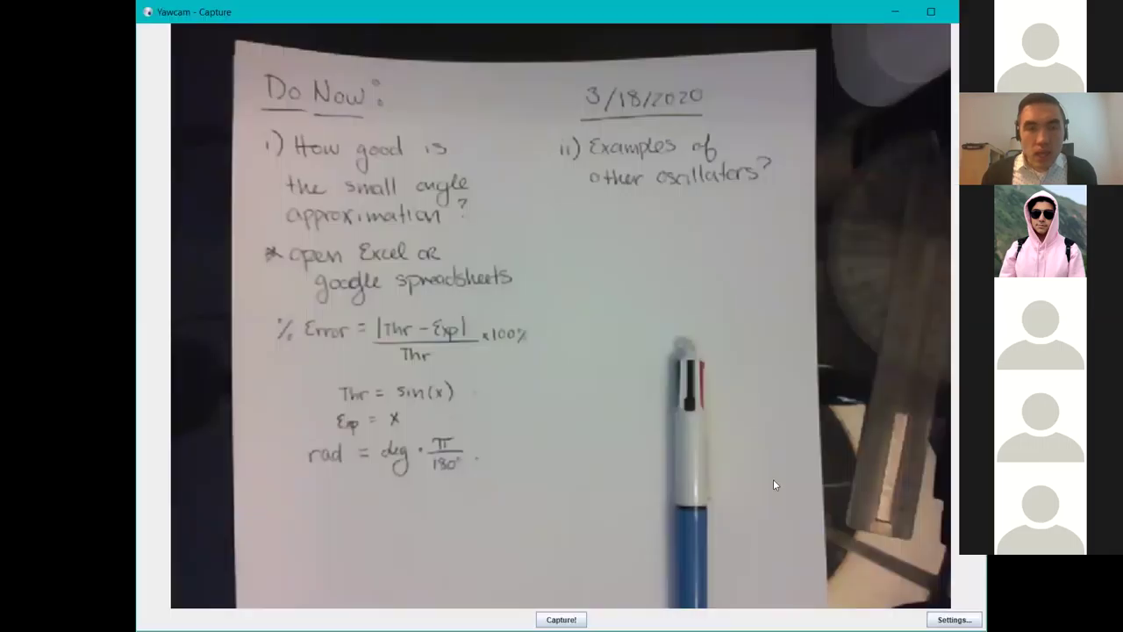